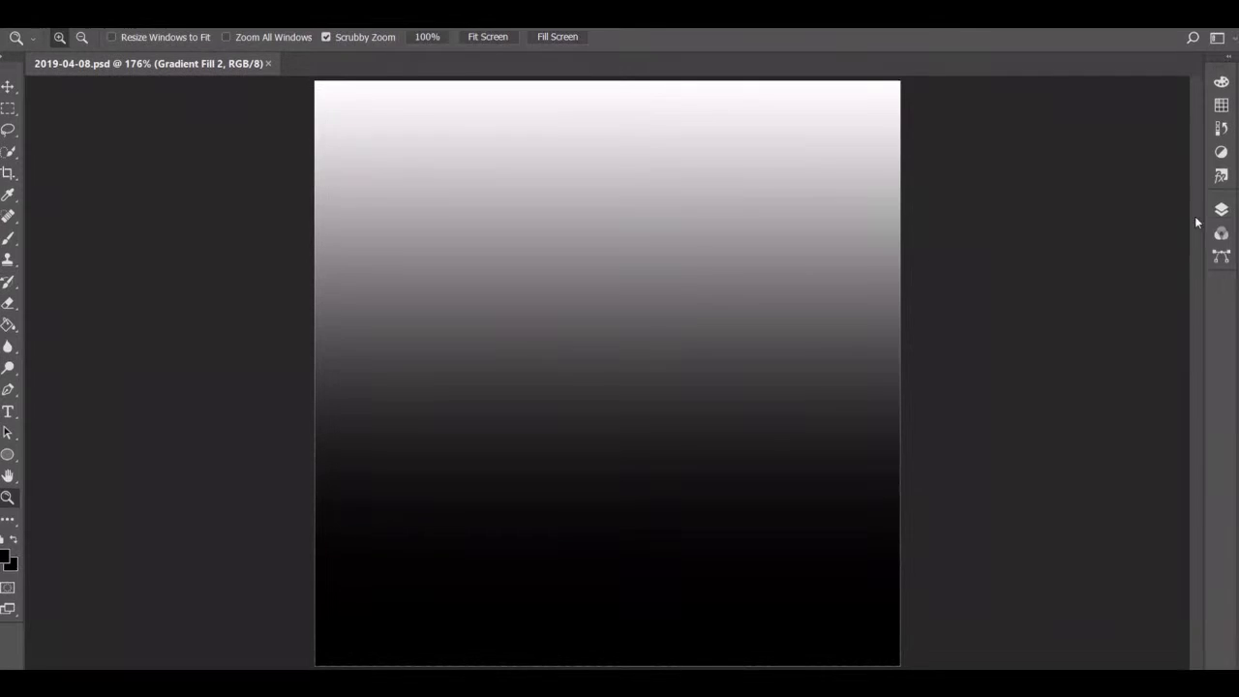
Set the gradient stops to orange, crimson, purple and teal, with one stop at 50%.
double_click(494, 422)
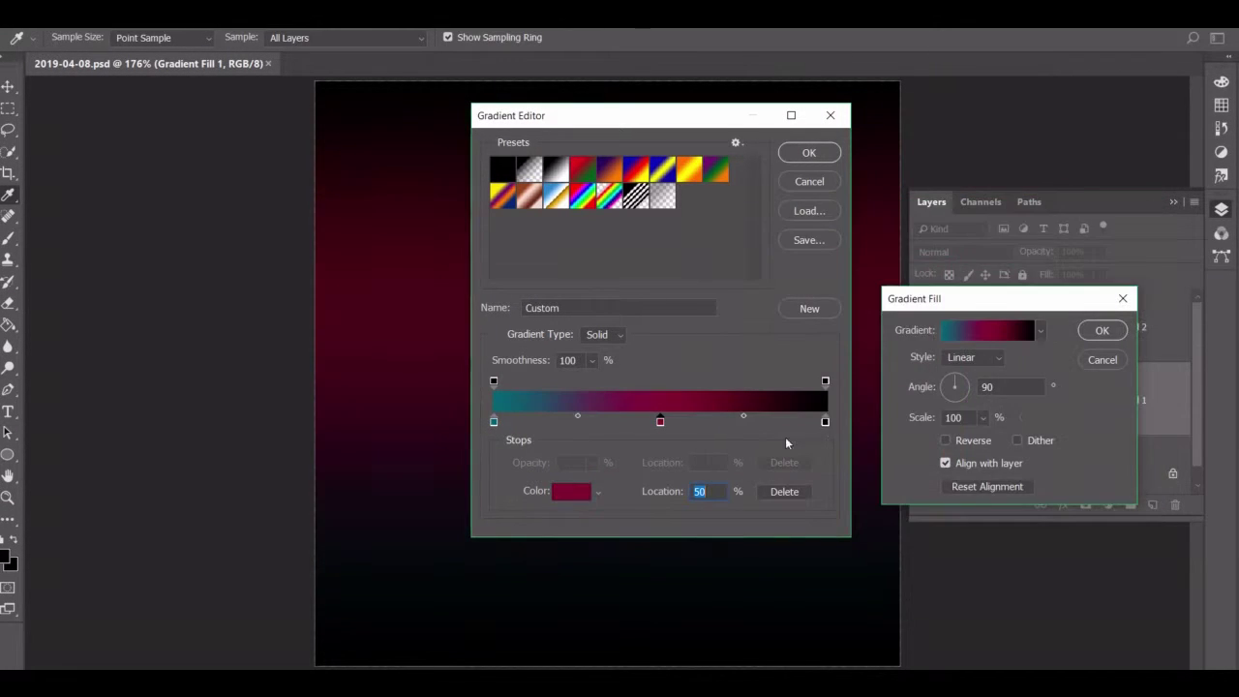
click(825, 421)
click(571, 490)
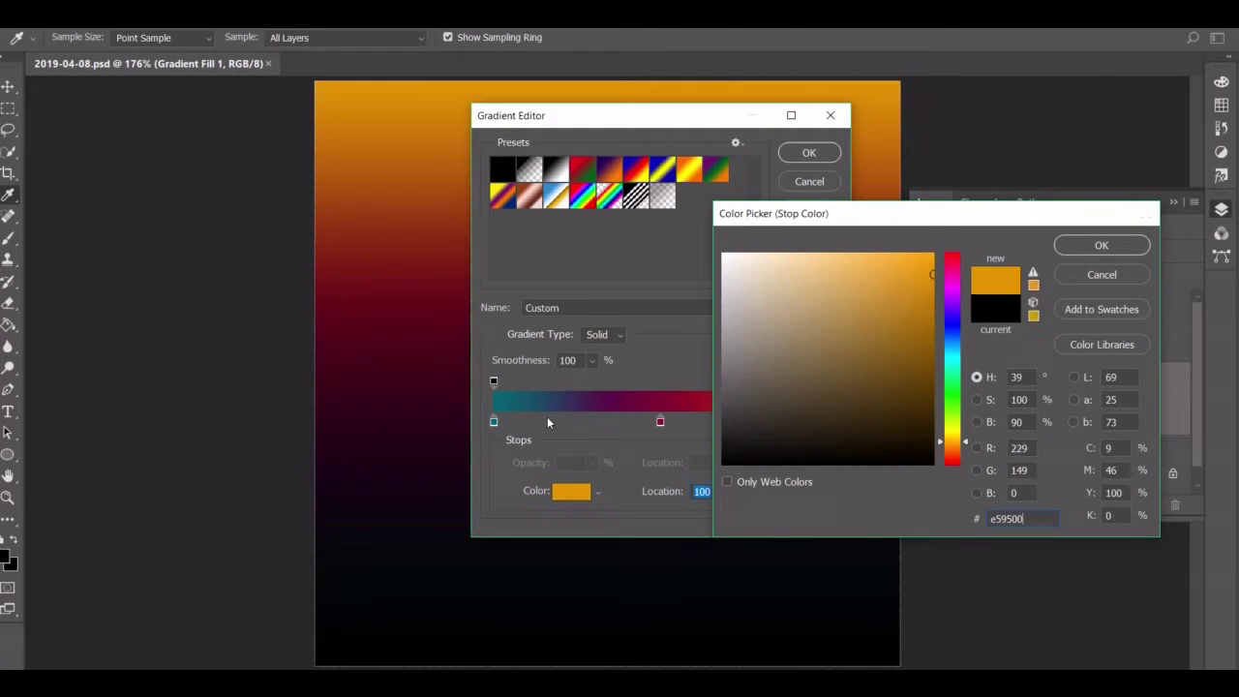
key(Return)
drag(661, 421, 576, 421)
click(825, 421)
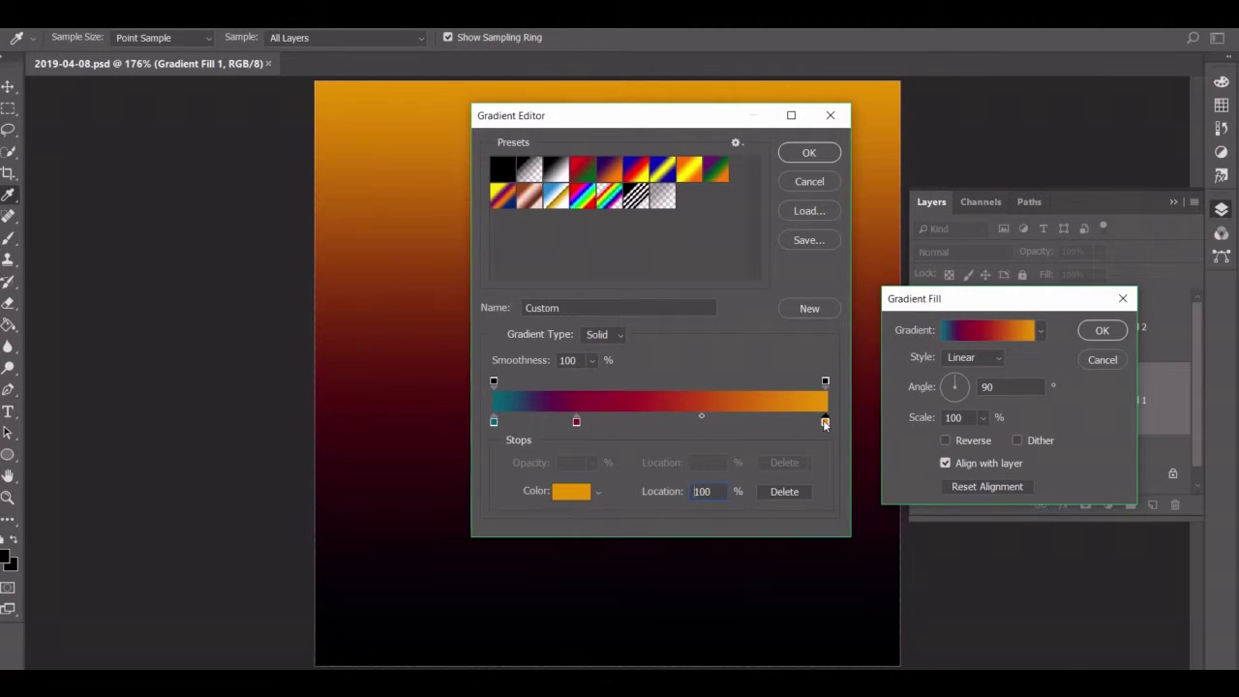
text(50)
click(571, 489)
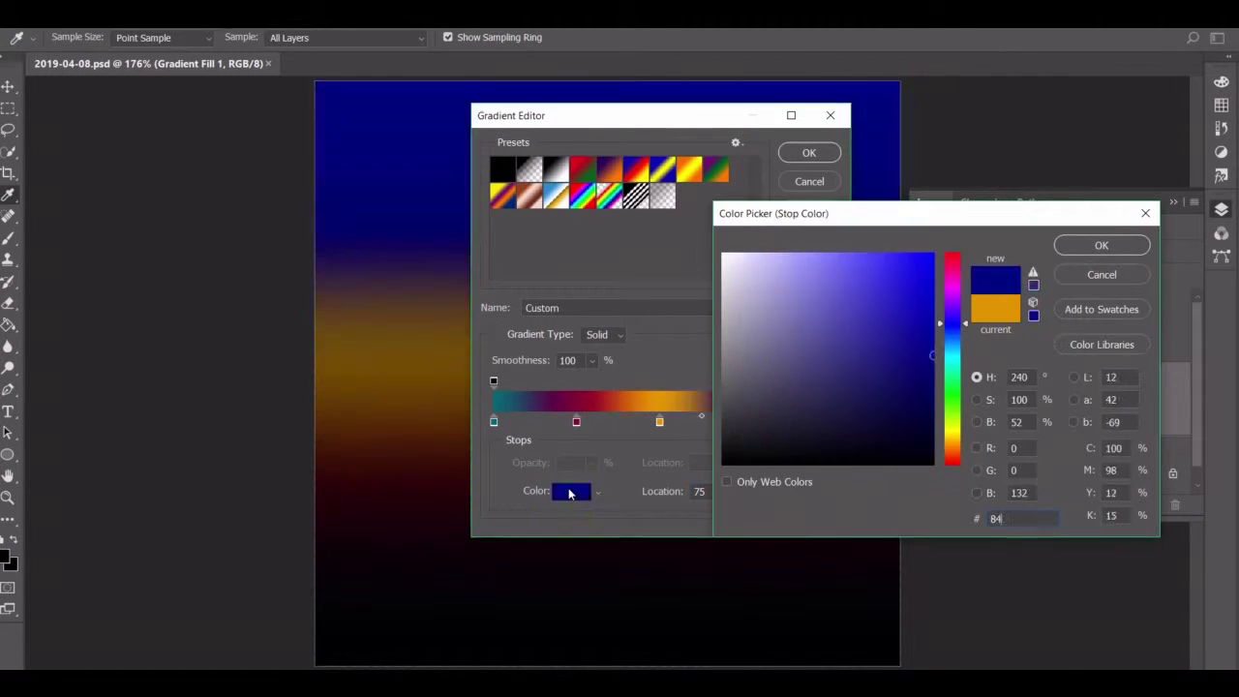
click(576, 402)
key(Return)
click(581, 494)
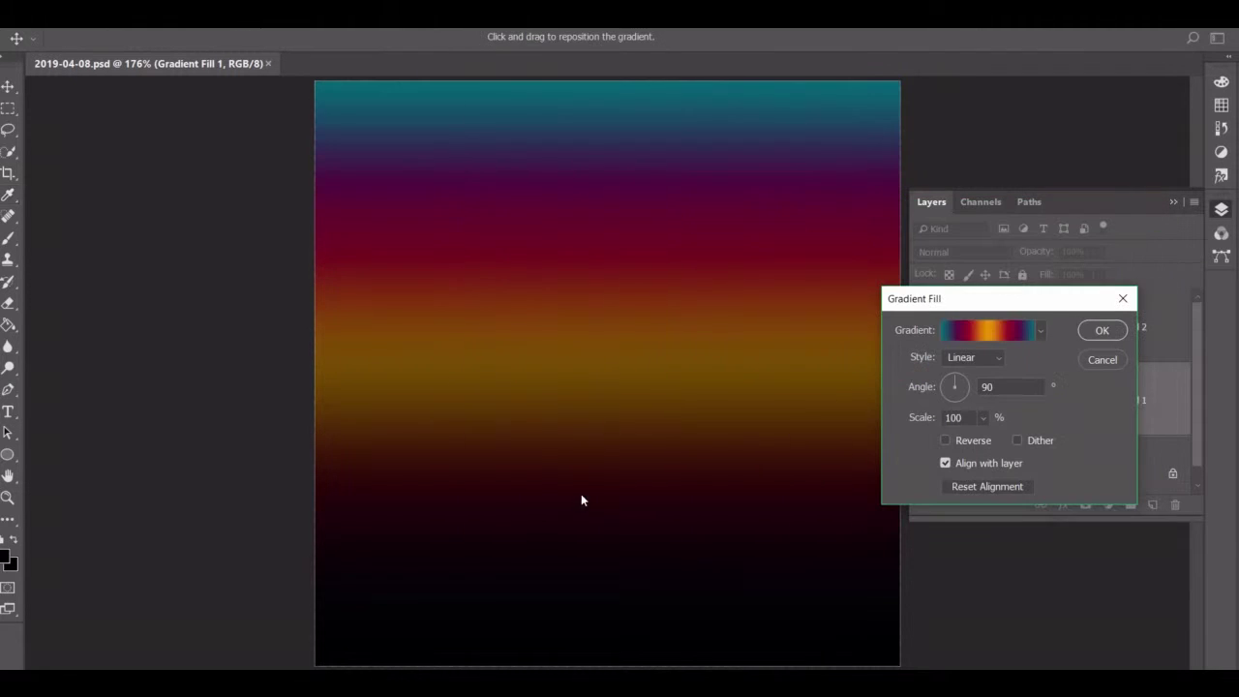
Accept the edited gradient, set its style to Radial, and apply the fill.
click(809, 155)
click(973, 358)
click(978, 391)
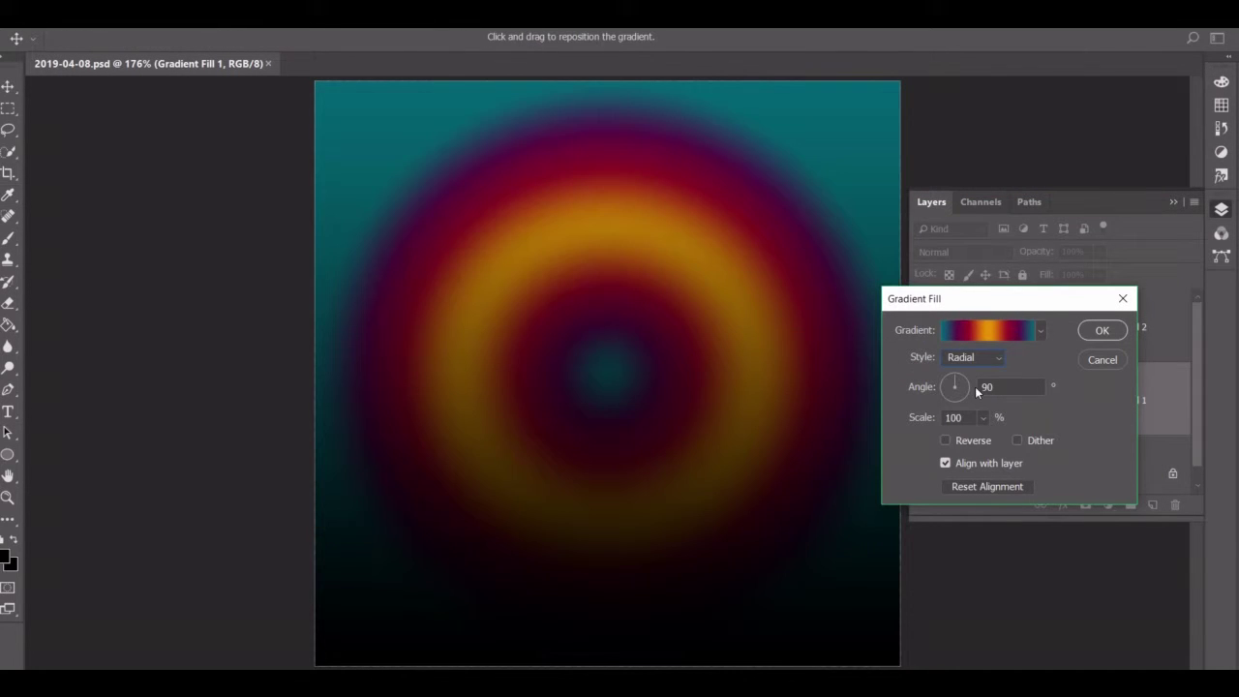
click(1100, 332)
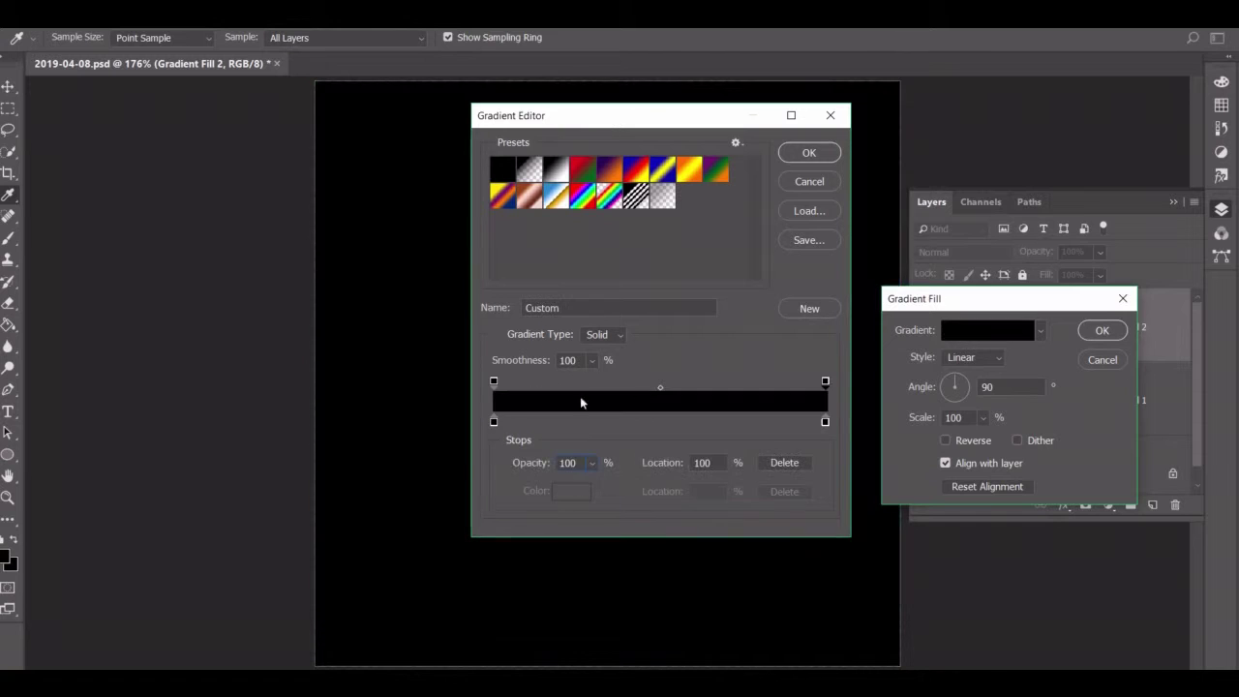
Build alternating pale-pink and near-black radial rings, reversed so the centre is dark.
click(564, 494)
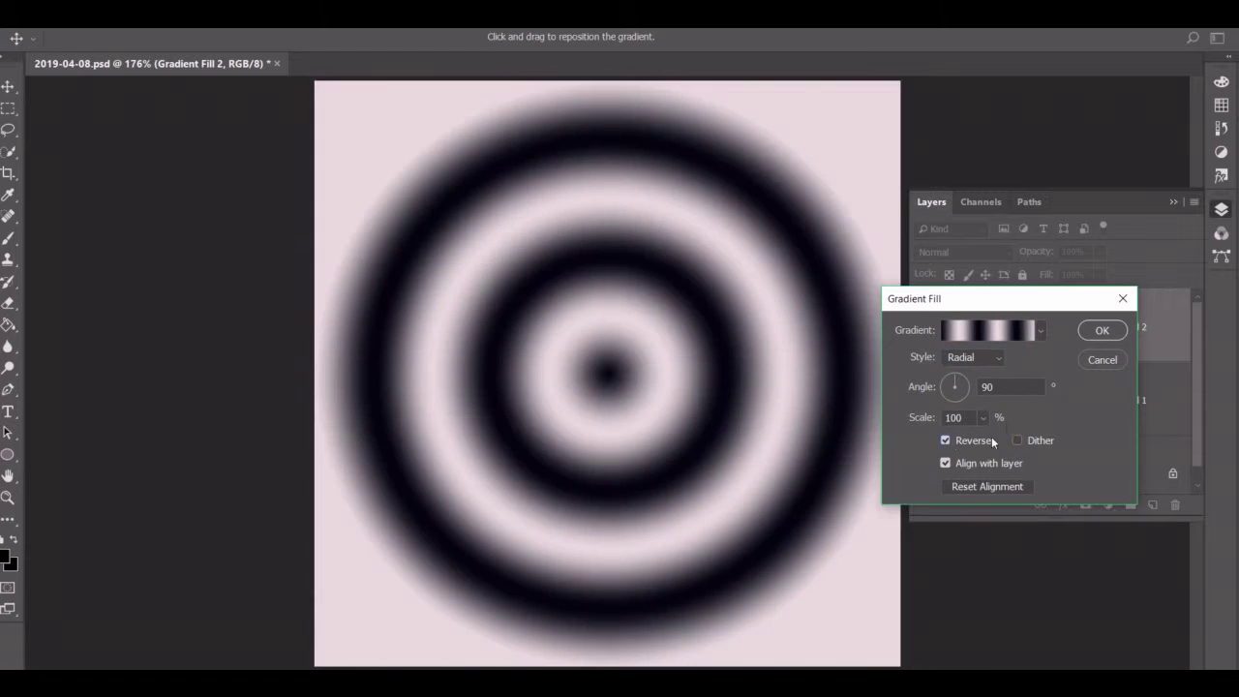
click(946, 441)
Apply the ring gradient fill and fill both layer masks with black.
click(1102, 330)
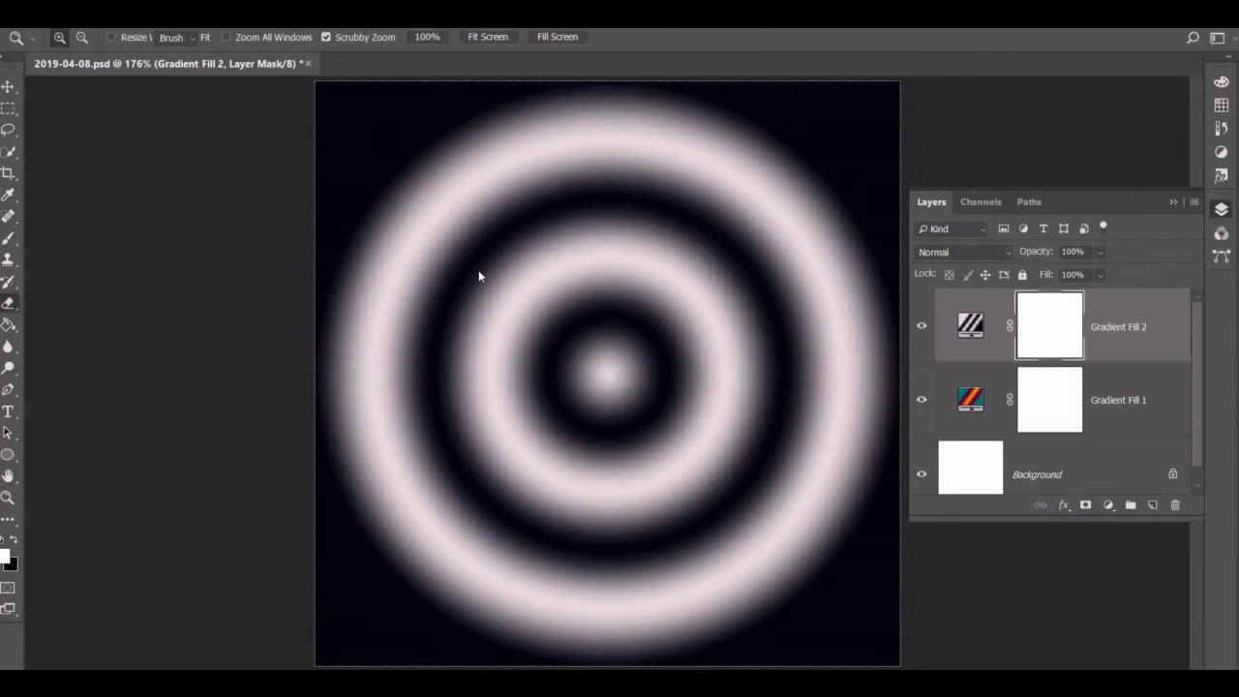
key(ctrl+i)
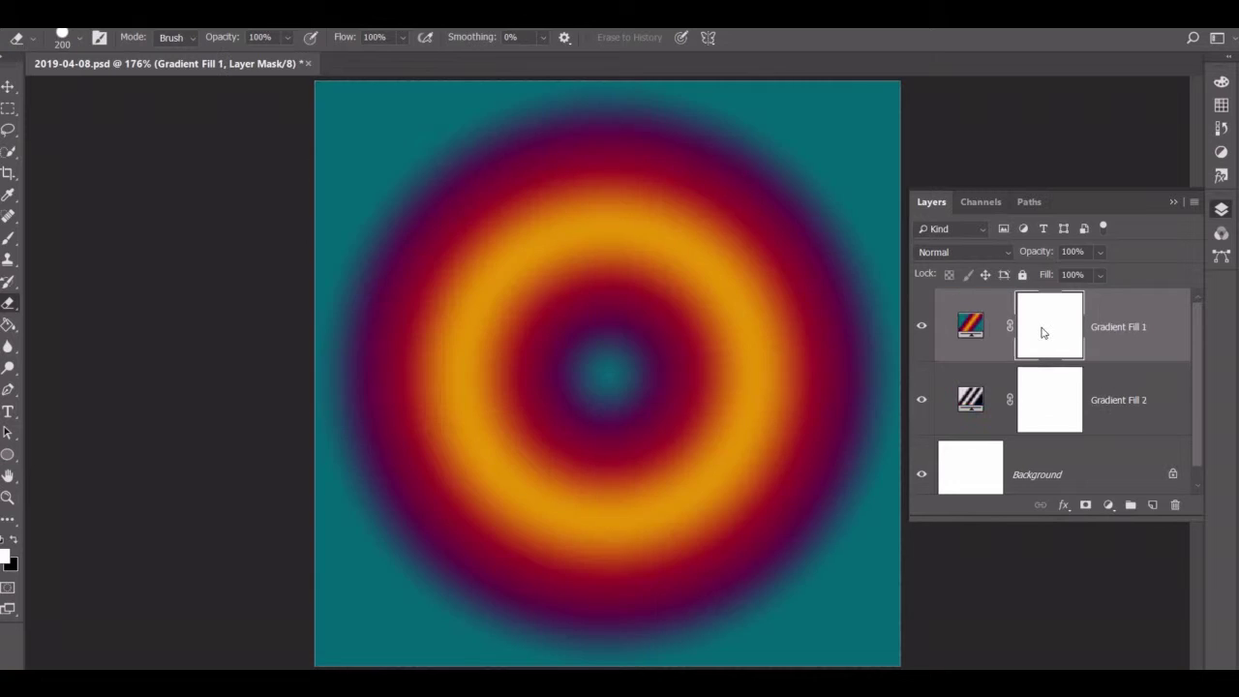
key(ctrl+i)
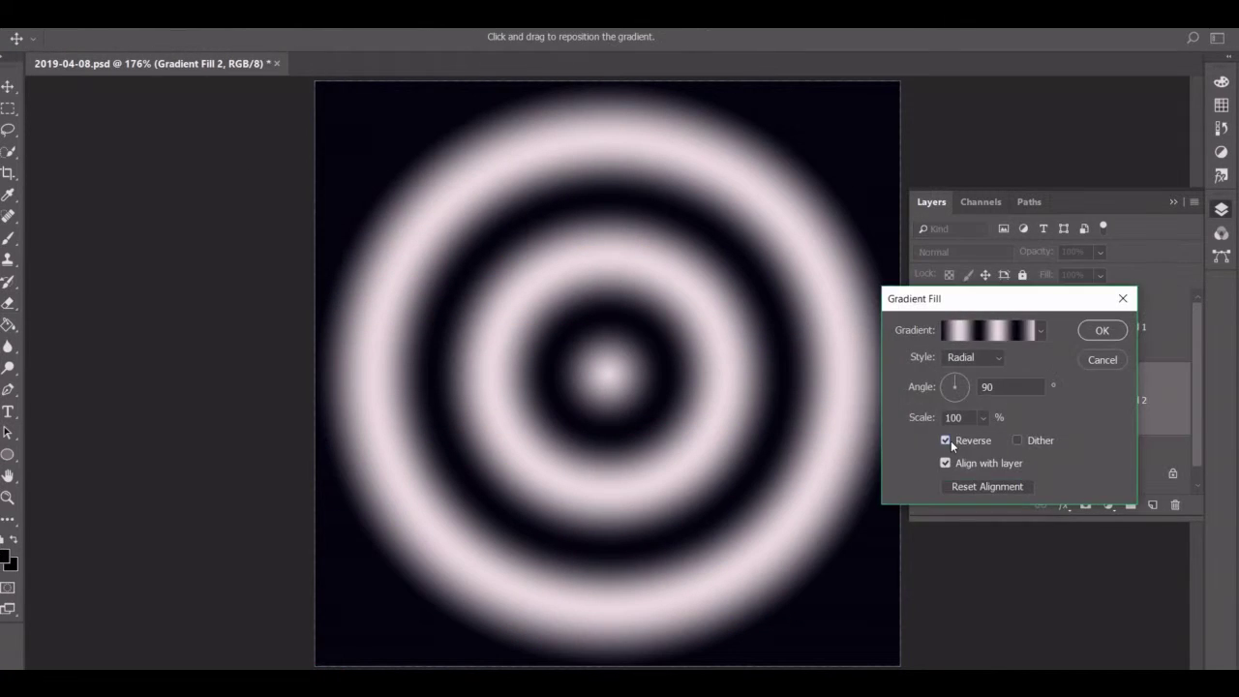
Add a dual-axis Mandala Symmetry path for the Brush, zoomed to 800% on the centre.
key(b)
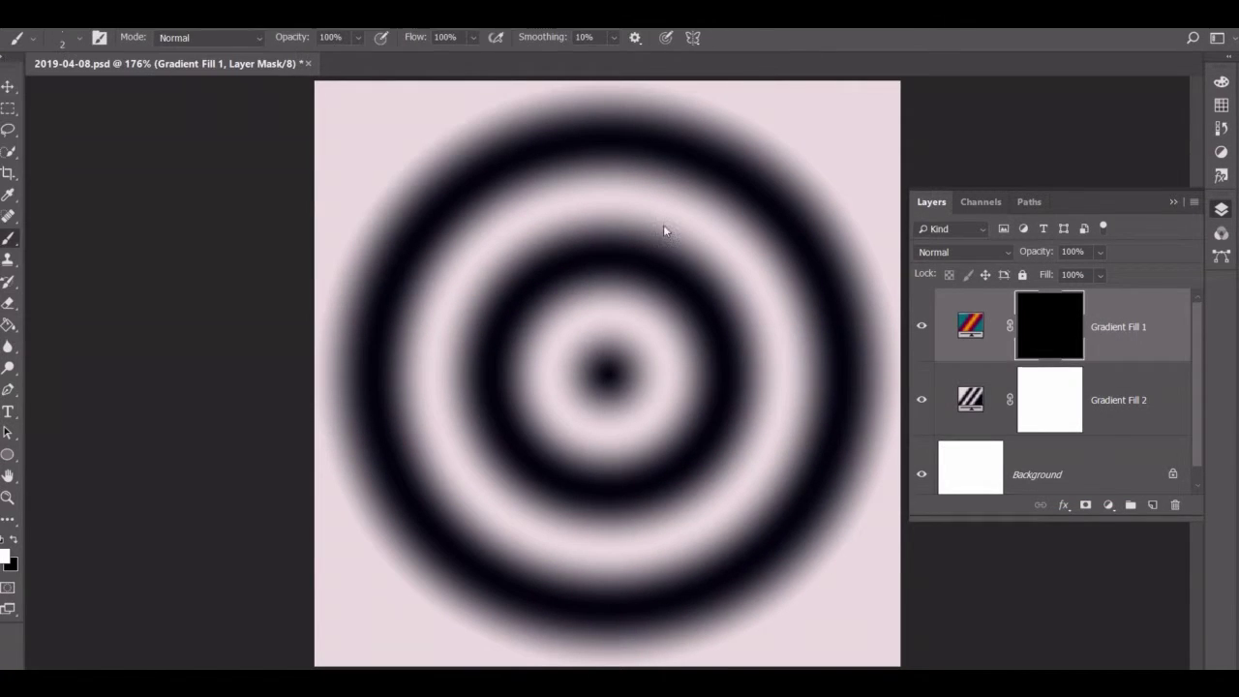
click(687, 37)
click(733, 124)
key(Return)
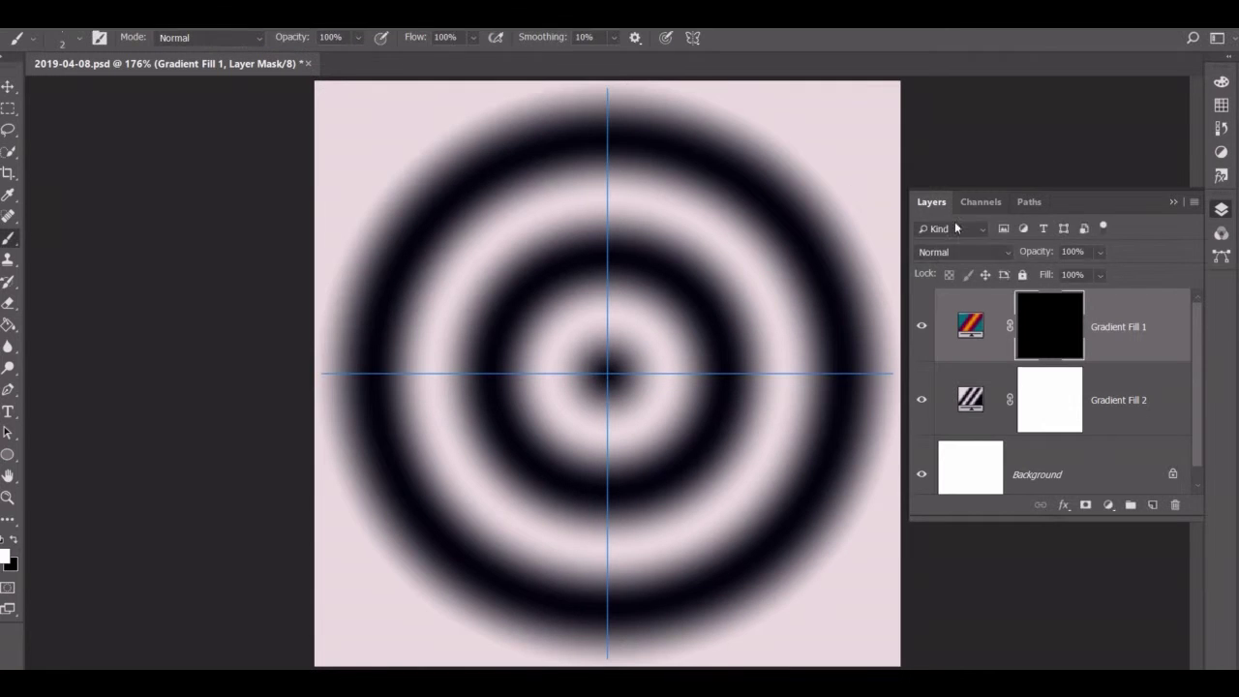
click(1029, 202)
double_click(997, 241)
key(Return)
key(z)
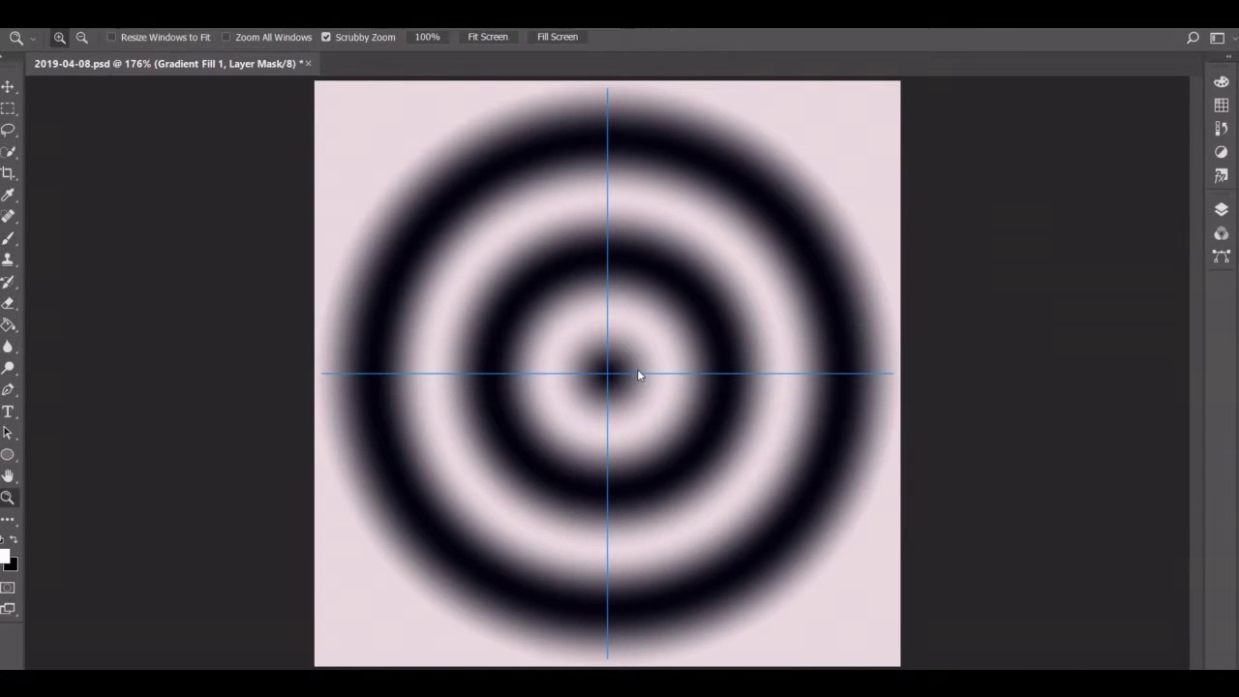
drag(637, 369, 582, 361)
Paint a mirrored 12-point magenta star, undoing several trial strokes.
key(b)
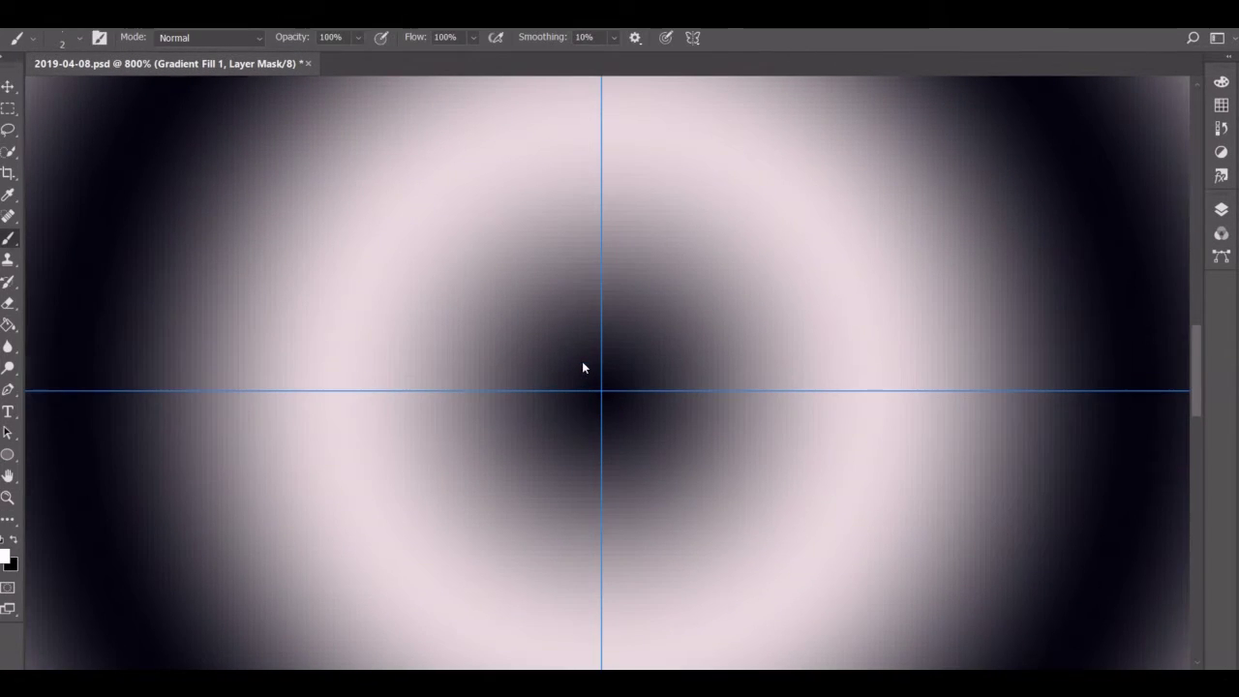
scroll(582, 362, up, 3)
click(602, 138)
drag(601, 139, 795, 201)
key(ctrl+z)
key(ctrl+z)
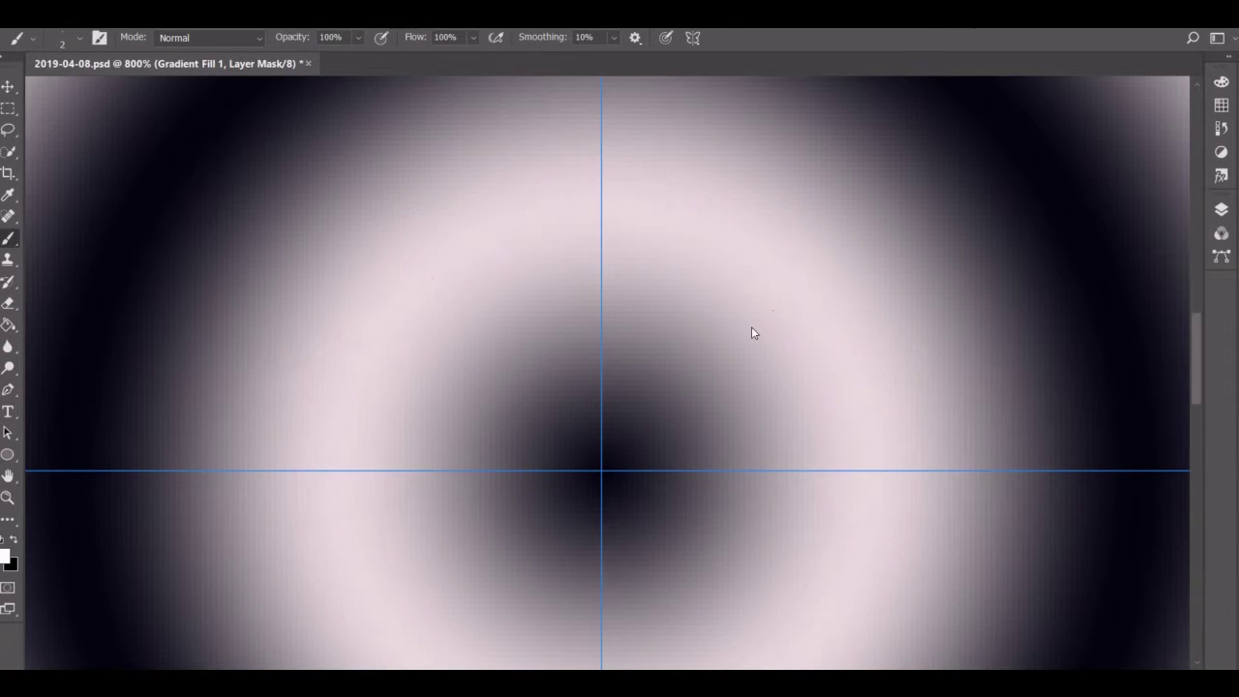
drag(600, 120, 683, 207)
key(ctrl+z)
drag(602, 150, 789, 413)
key(ctrl+z)
click(720, 472)
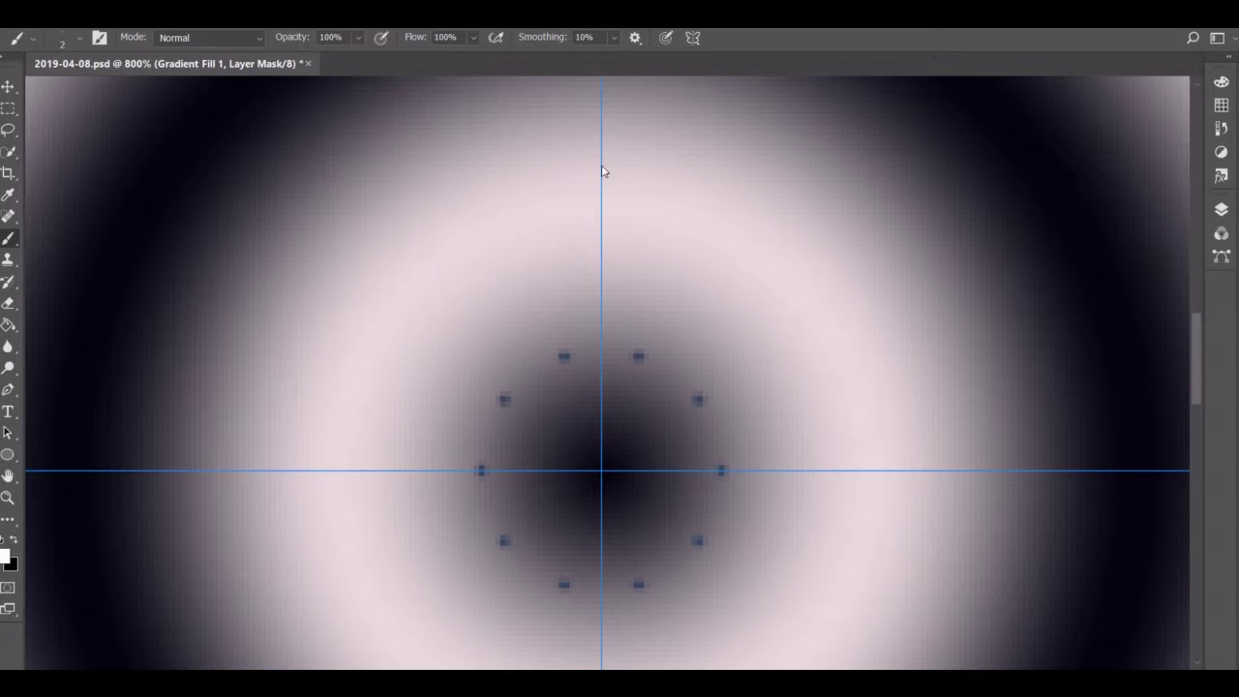
drag(601, 162, 545, 296)
key(ctrl+z)
mouse_move(598, 160)
mouse_down()
mouse_move(657, 295)
mouse_move(696, 447)
mouse_up()
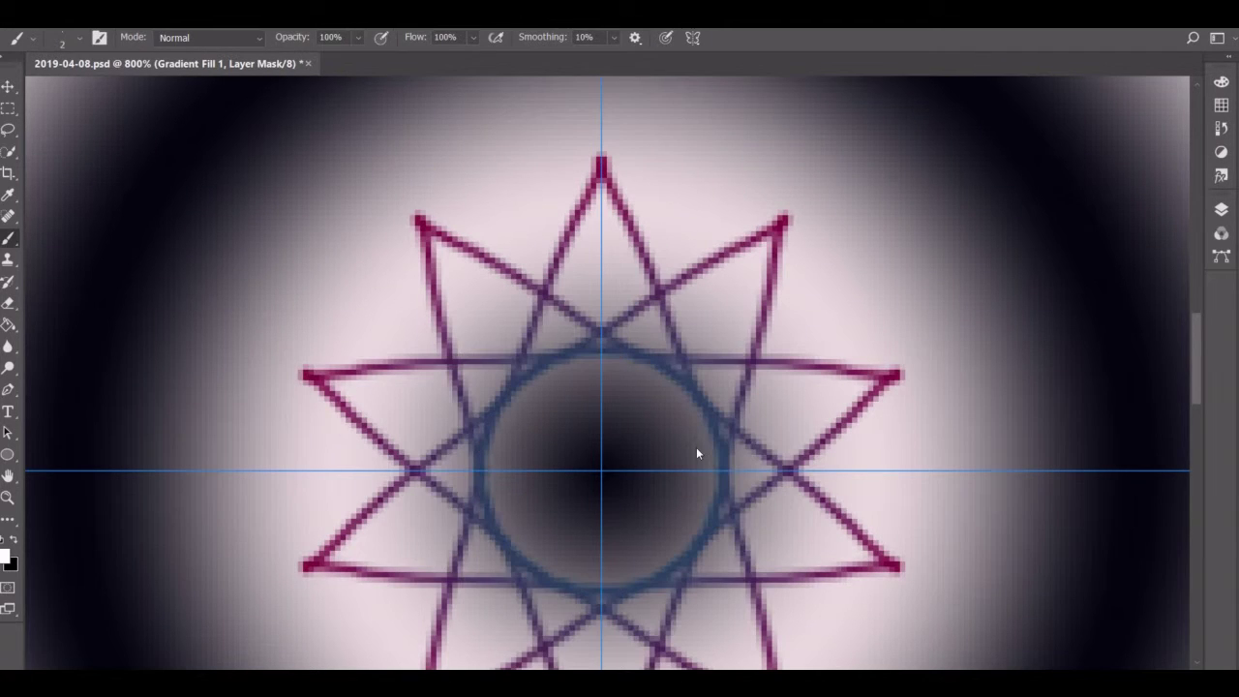
Paint the blue and teal inner rings and loops around each star point.
drag(622, 366, 666, 423)
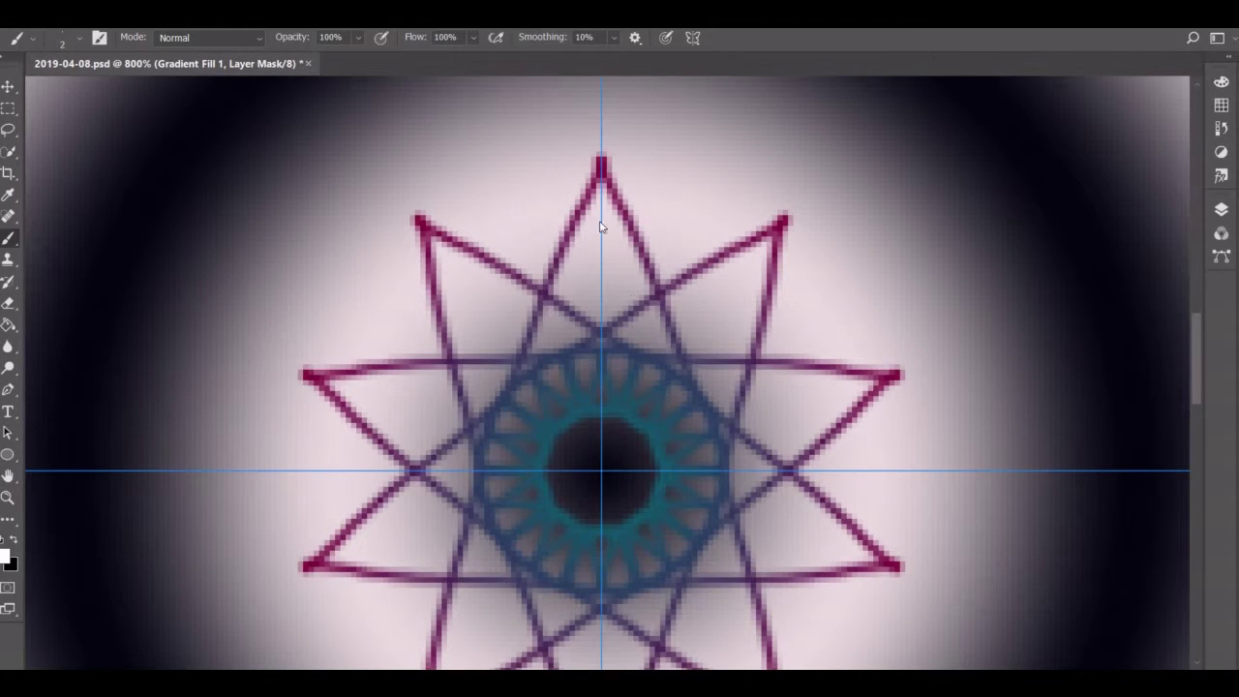
mouse_move(605, 224)
mouse_down()
mouse_move(652, 229)
mouse_move(629, 280)
mouse_up()
key(ctrl+z)
drag(602, 237, 607, 309)
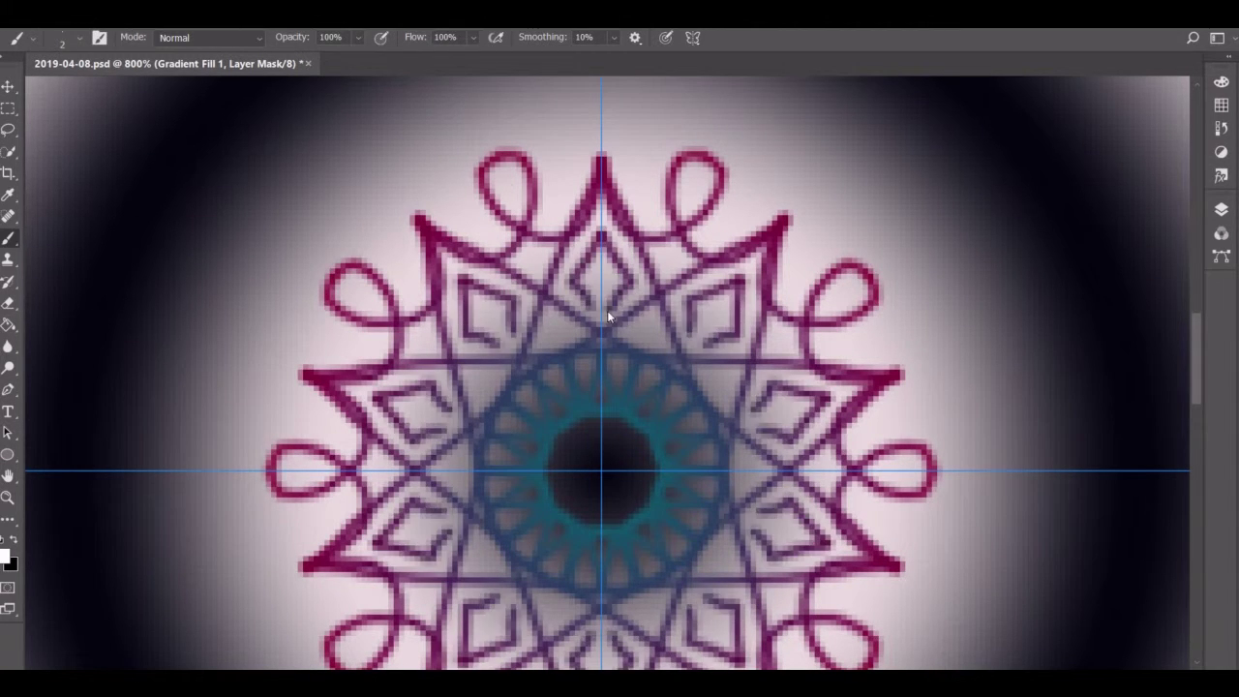
key(ctrl+z)
Paint diamonds in every star point, dots around the teal ring, and the outer red petal outline.
drag(596, 244, 634, 287)
key(ctrl+z)
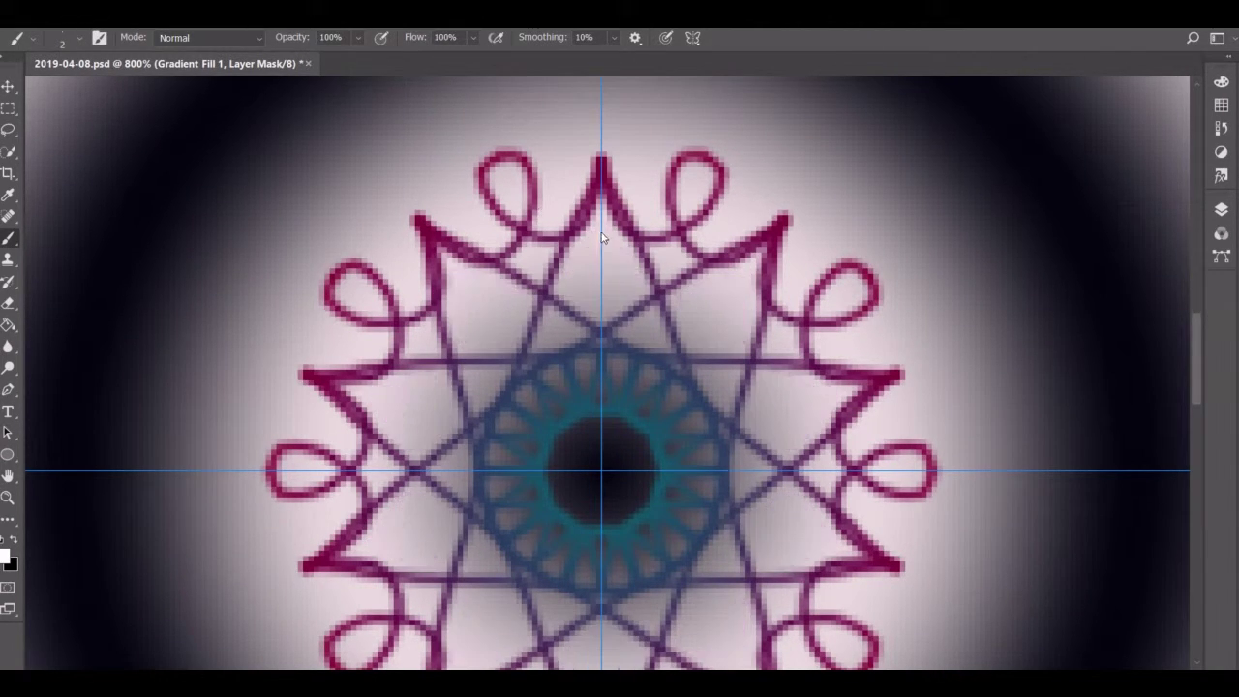
drag(601, 232, 600, 306)
click(644, 334)
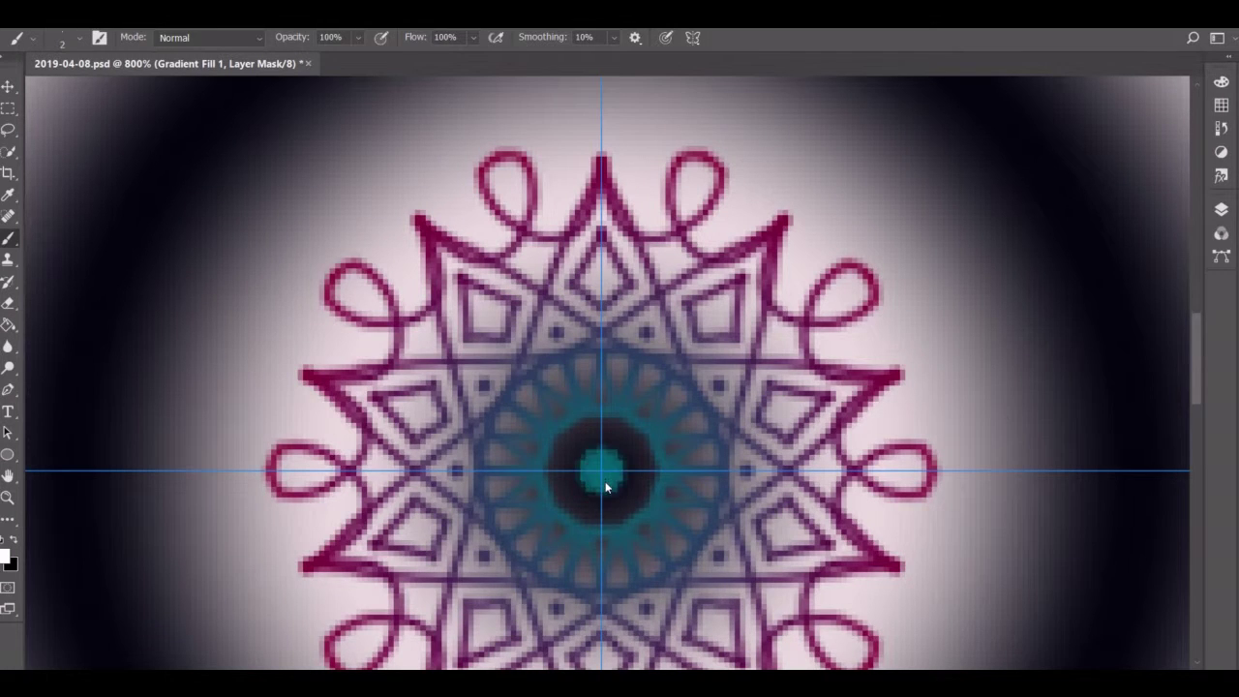
scroll(759, 152, up, 5)
drag(604, 387, 683, 298)
Extend the red petal outline and add mirrored arcs and stemmed arches inside the petals.
drag(601, 205, 712, 361)
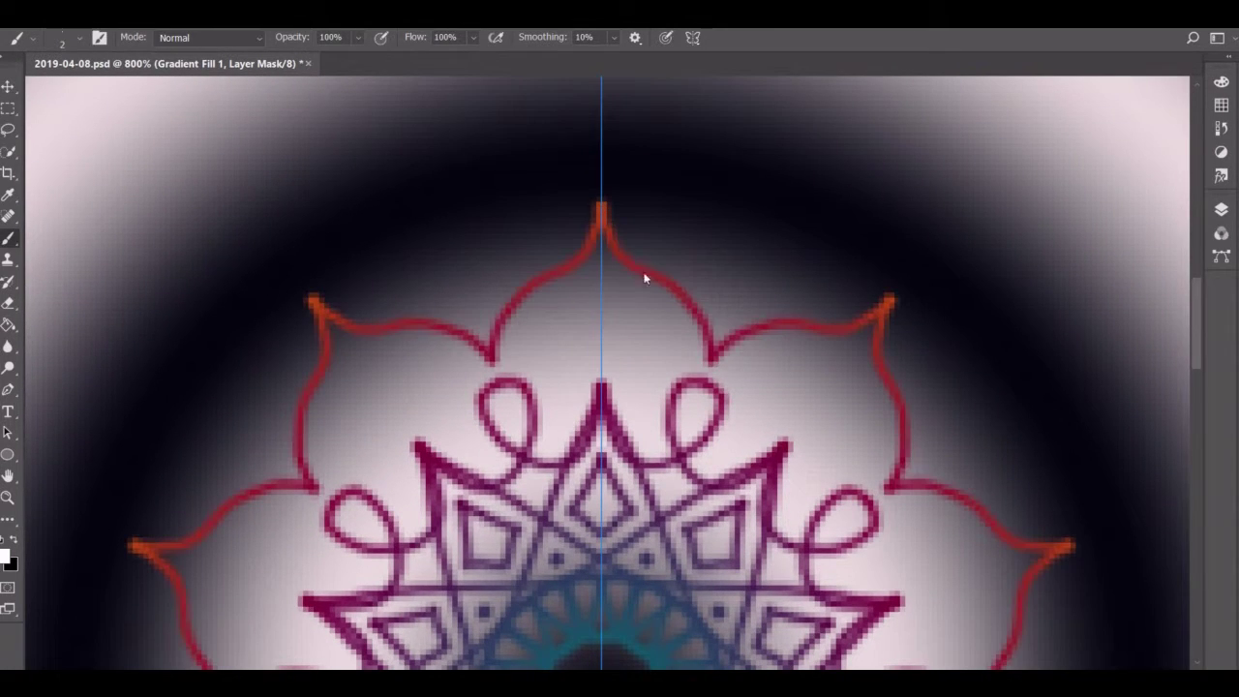
mouse_move(600, 290)
mouse_down()
mouse_move(672, 353)
mouse_move(601, 322)
mouse_up()
drag(601, 334, 601, 310)
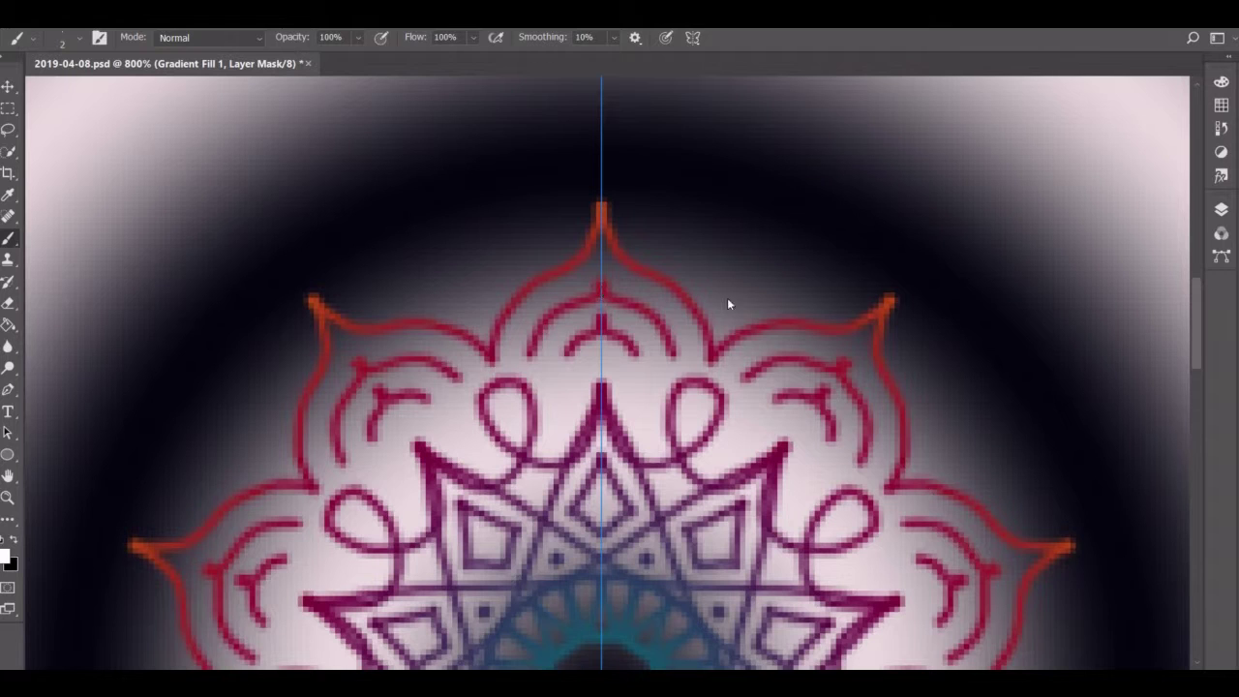
Paint a ring of veined orange leaves plus a small centre leaf with side leaves.
mouse_move(728, 306)
mouse_down()
mouse_move(826, 171)
mouse_move(795, 100)
mouse_move(734, 285)
mouse_up()
mouse_move(813, 143)
mouse_down()
mouse_move(783, 171)
mouse_move(751, 141)
mouse_up()
mouse_move(751, 230)
mouse_down()
mouse_move(721, 156)
mouse_move(741, 158)
mouse_move(699, 225)
mouse_up()
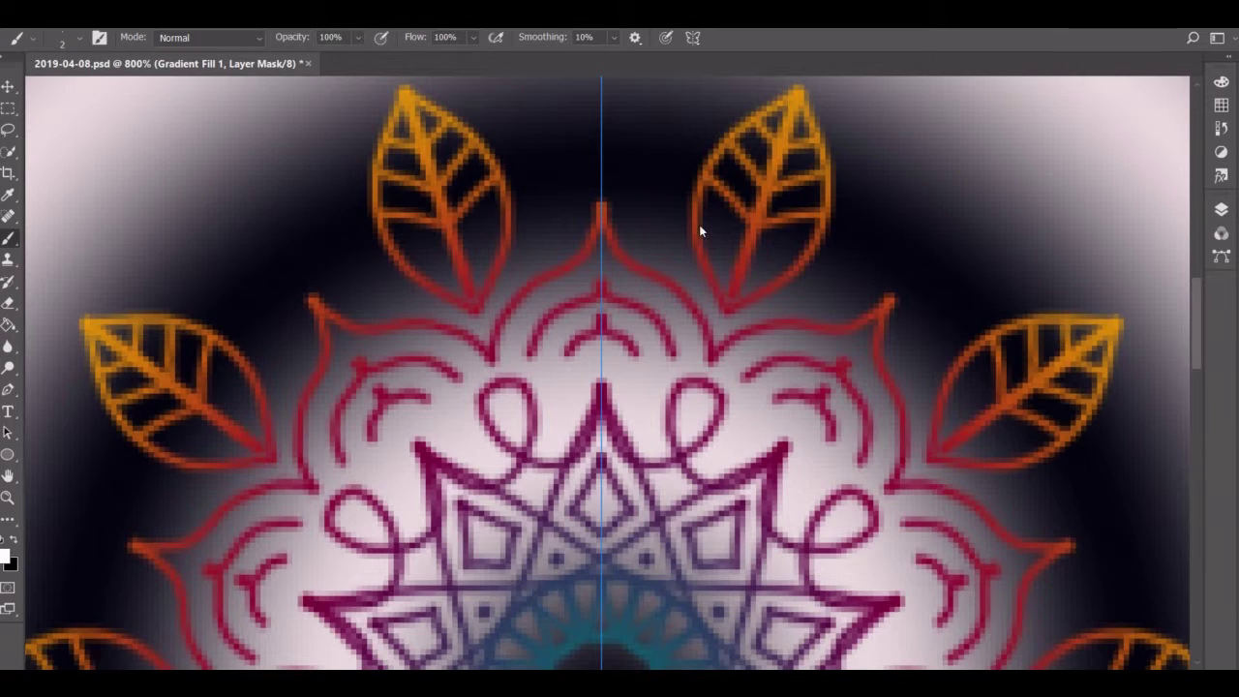
scroll(622, 94, up, 3)
scroll(622, 94, up, 1)
mouse_move(603, 376)
mouse_down()
mouse_move(630, 332)
mouse_move(603, 256)
mouse_move(593, 356)
mouse_up()
key(z)
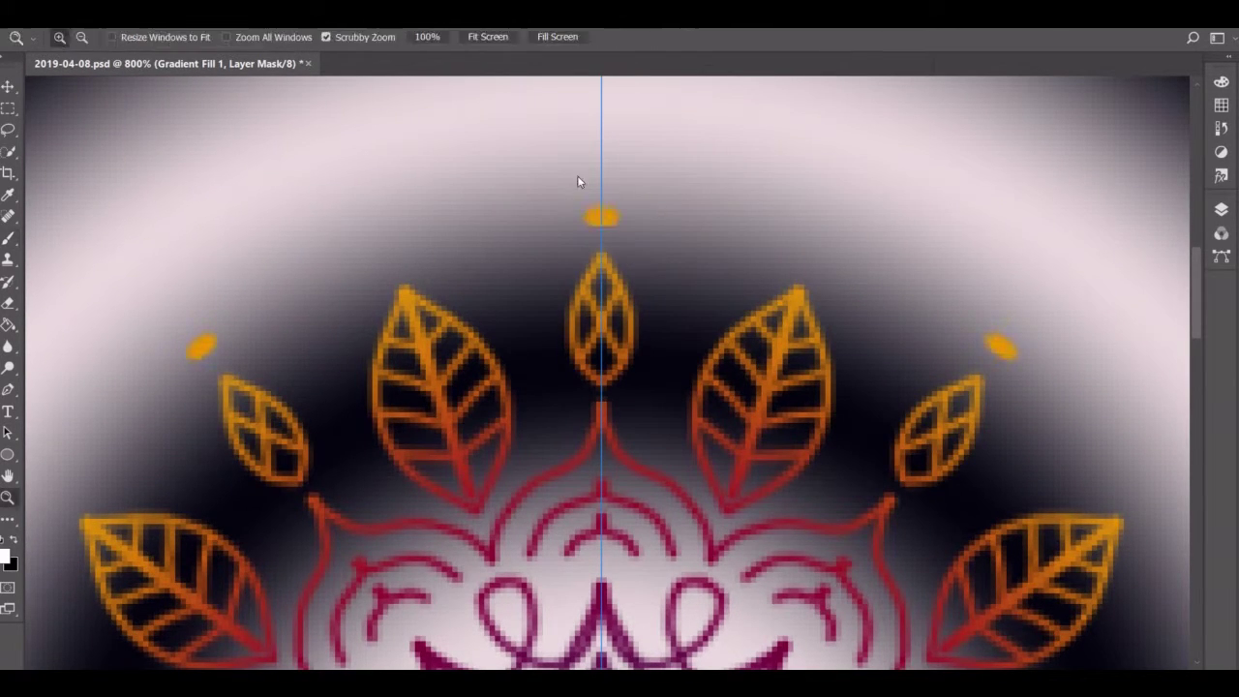
click(486, 37)
Draw a circle around the mandala sized 250 × 250 px at X/Y 125.
key(u)
drag(467, 235, 745, 526)
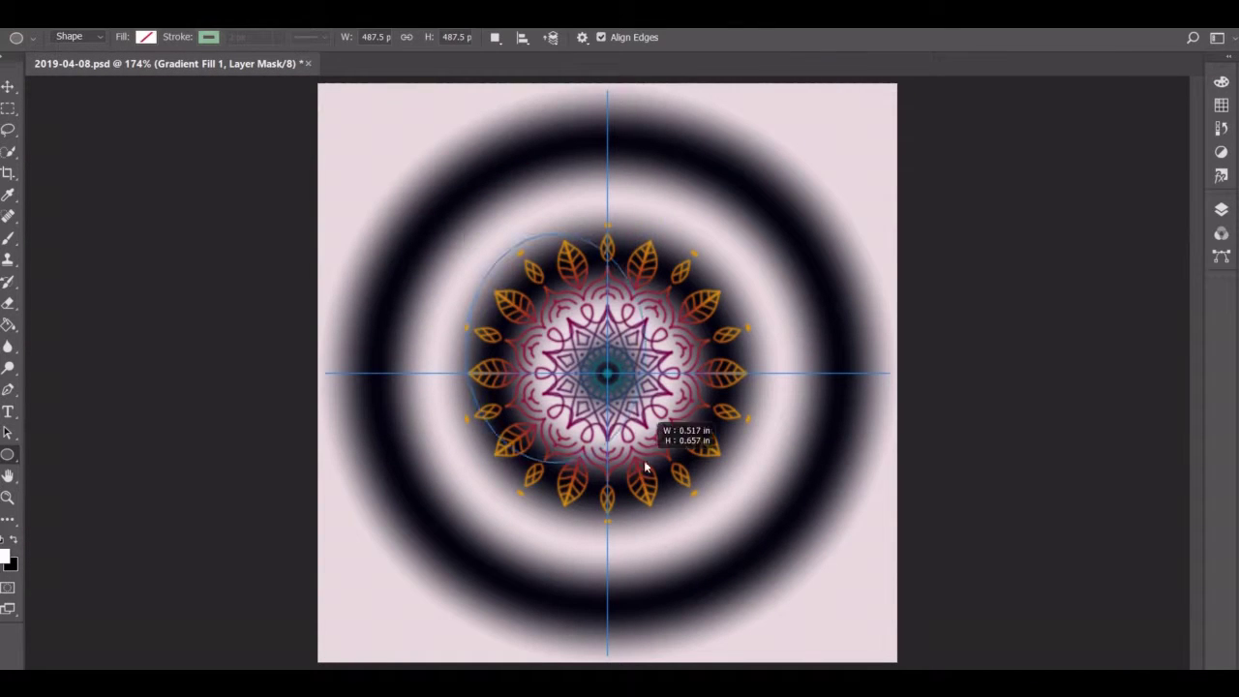
text(250)
key(Tab)
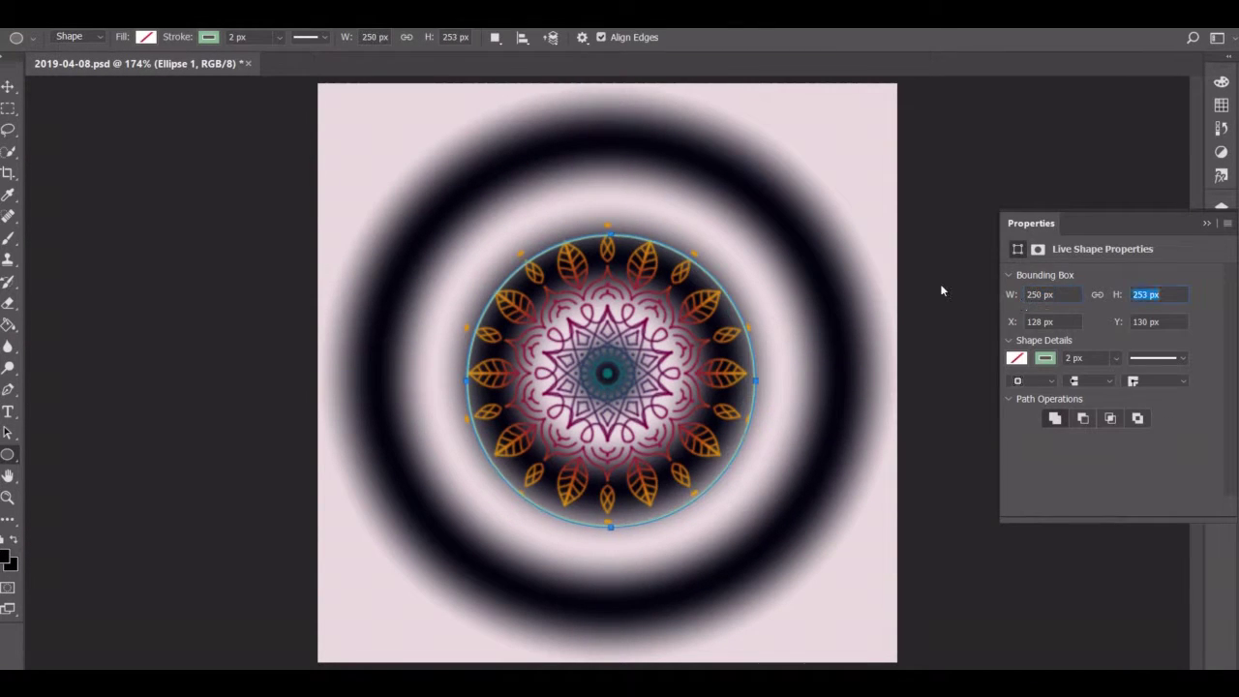
text(250)
key(Tab)
text(125125)
Give the circle an orange stroke and set its width to 256 px.
click(1044, 358)
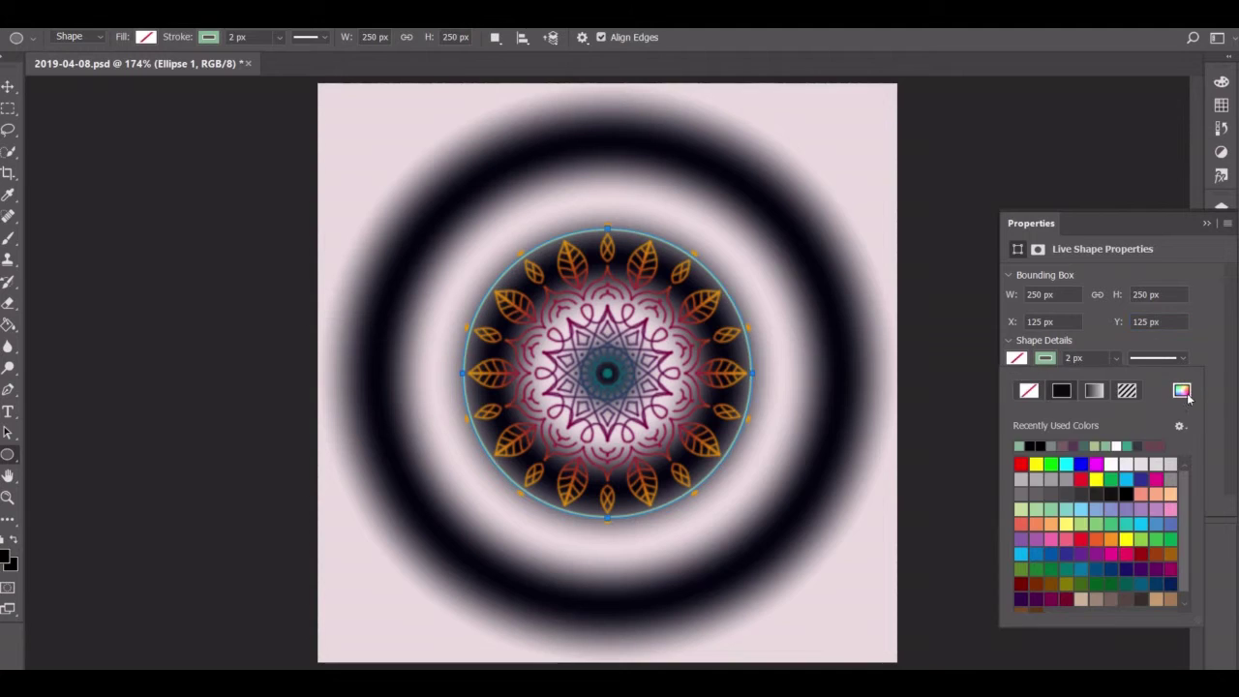
click(1181, 390)
click(891, 293)
click(1100, 243)
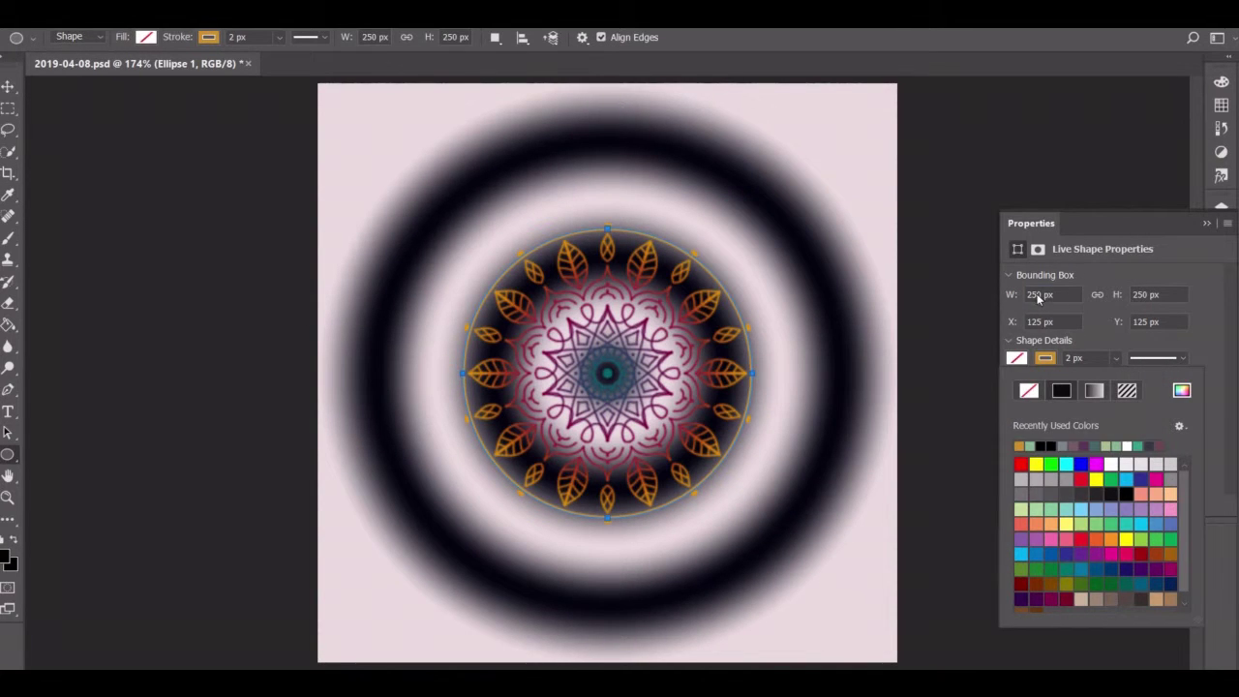
click(1039, 296)
text(256)
key(Tab)
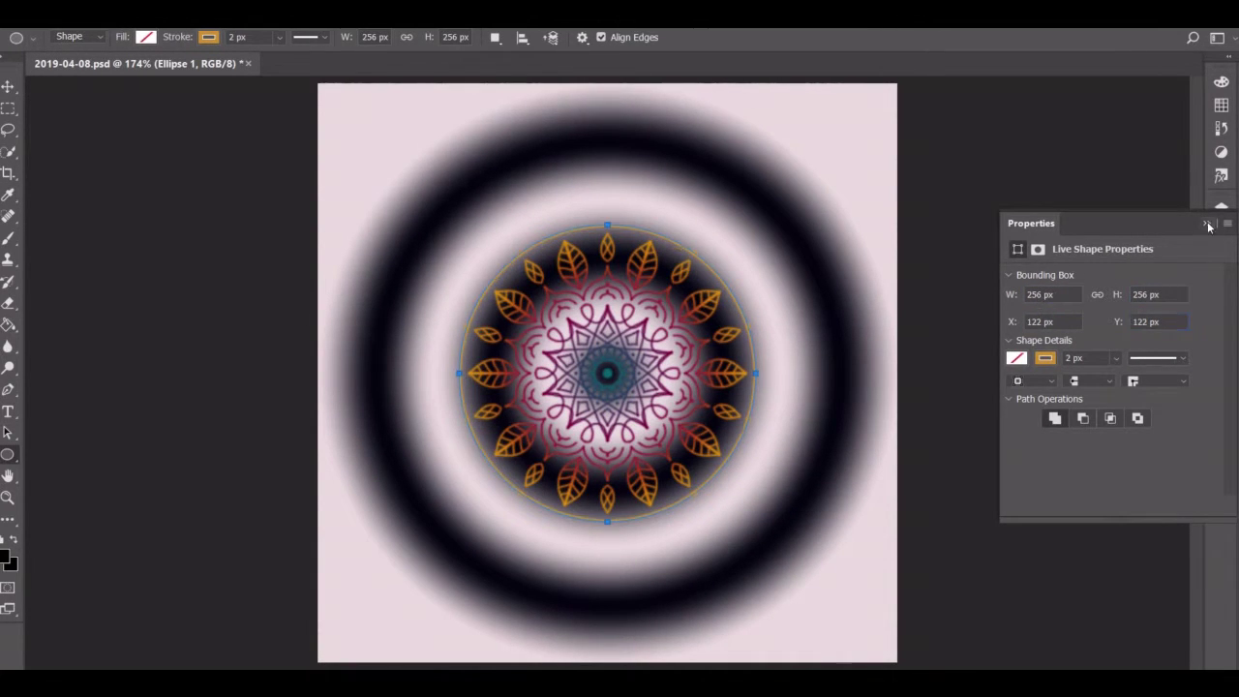
Select the Gradient Fill 1 layer mask and switch to the Eraser.
click(1221, 207)
click(1073, 407)
click(1221, 207)
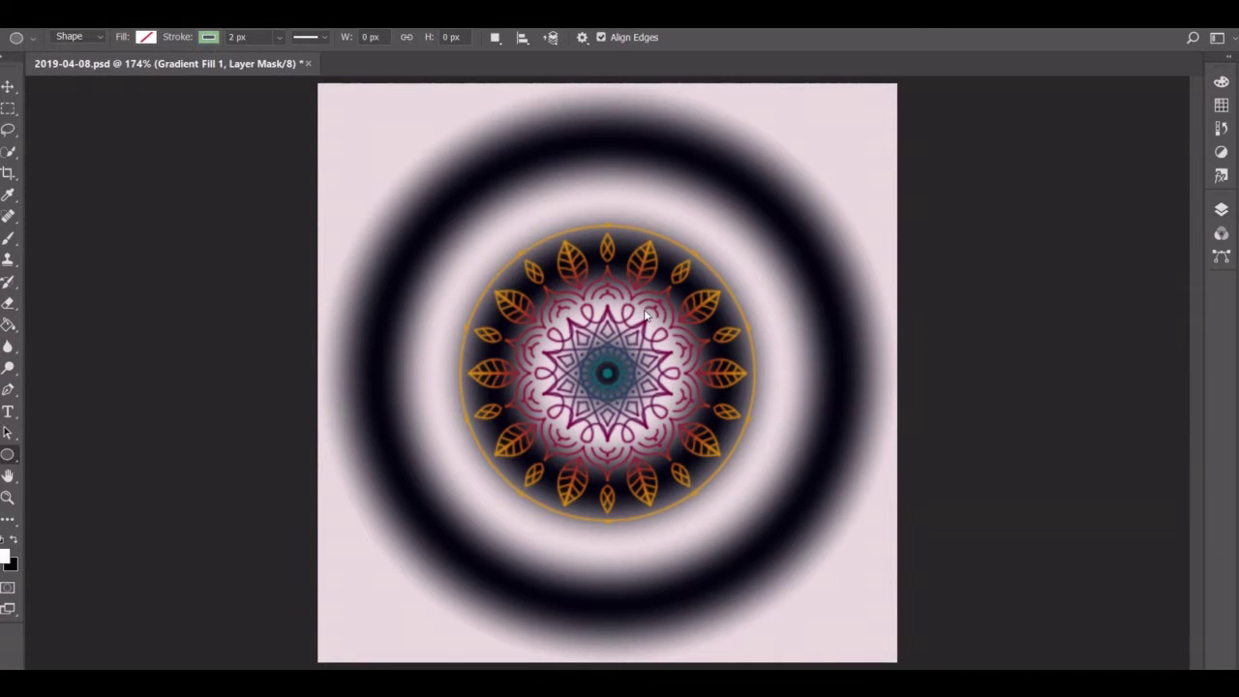
key(e)
scroll(607, 227, up, 6)
scroll(610, 230, up, 3)
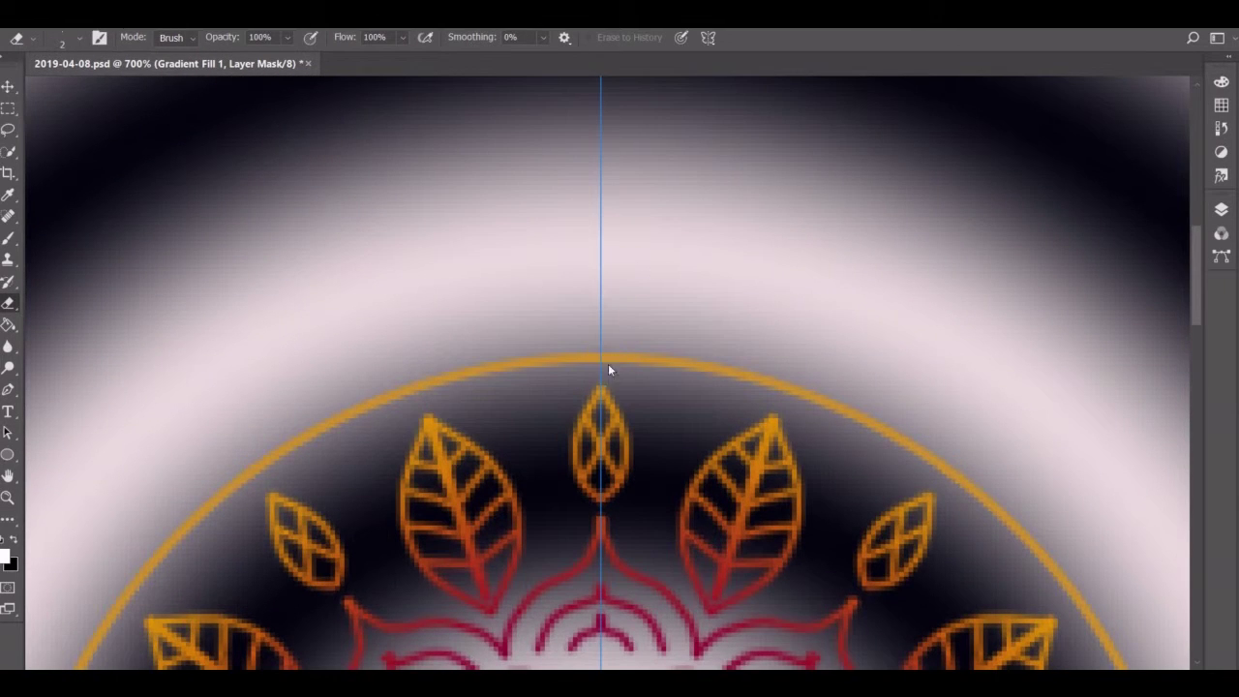
scroll(694, 194, up, 4)
scroll(727, 423, down, 2)
key(b)
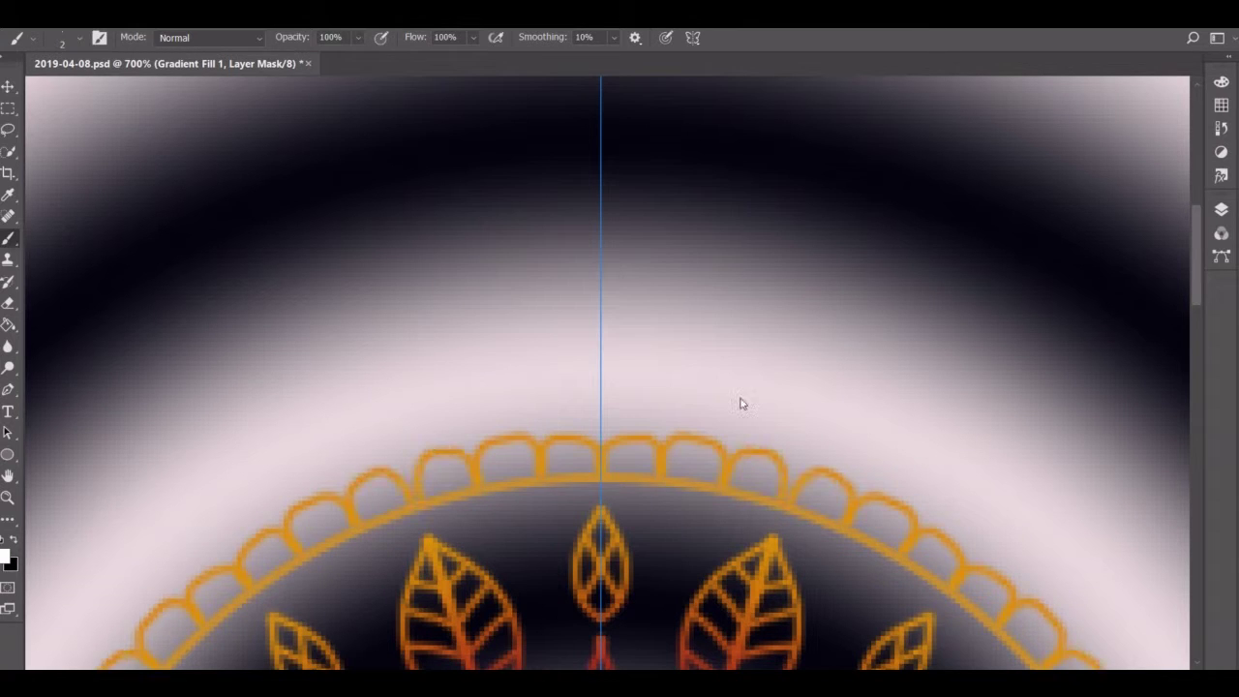
drag(704, 435, 784, 471)
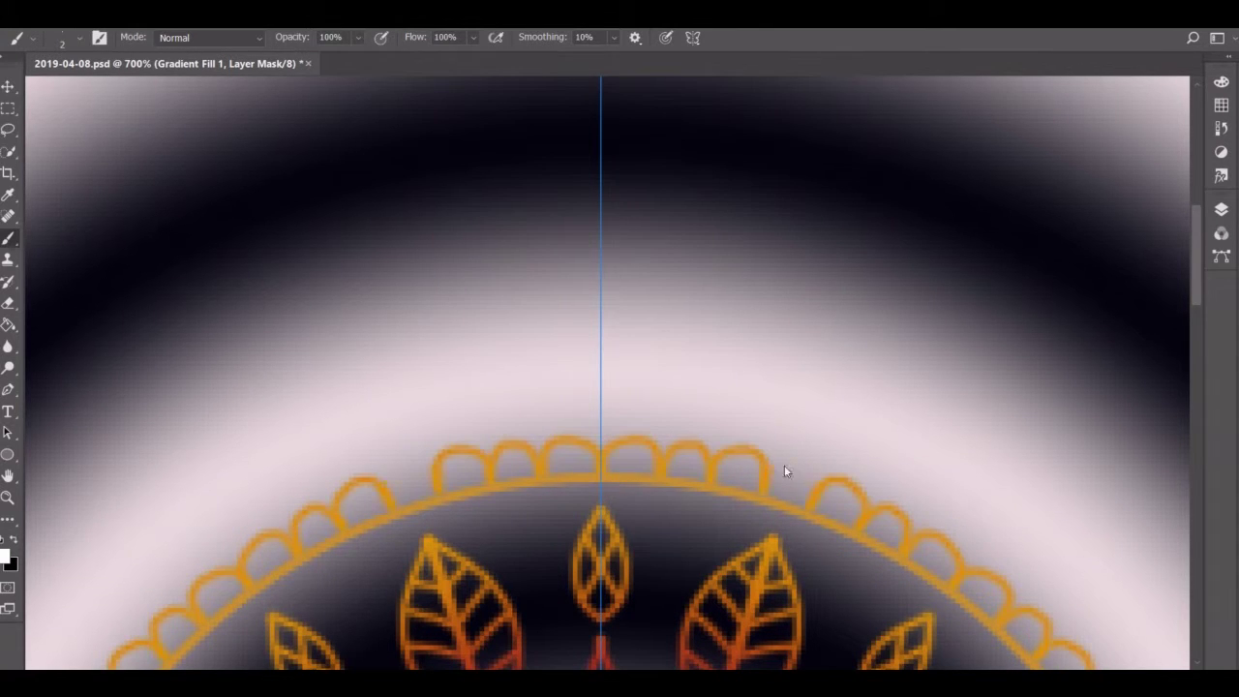
click(601, 426)
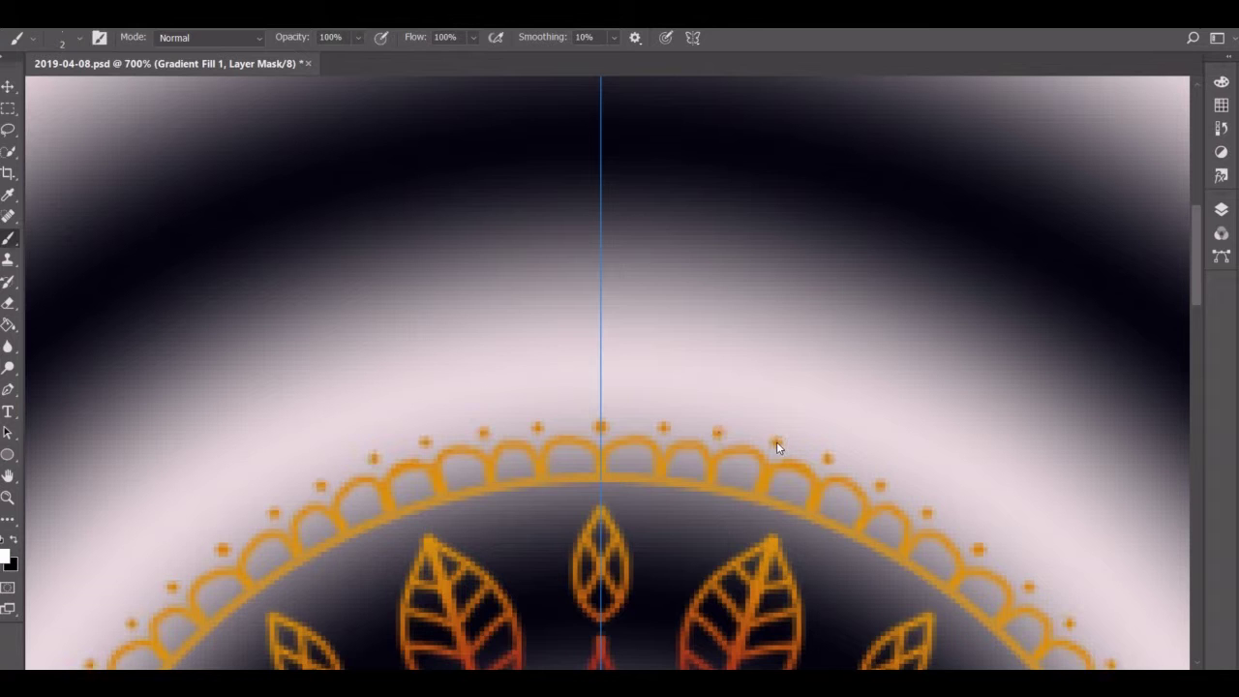
mouse_move(603, 380)
mouse_down()
mouse_move(640, 428)
mouse_move(761, 416)
mouse_up()
key(ctrl+z)
key(ctrl+z)
key(ctrl+z)
key(ctrl+z)
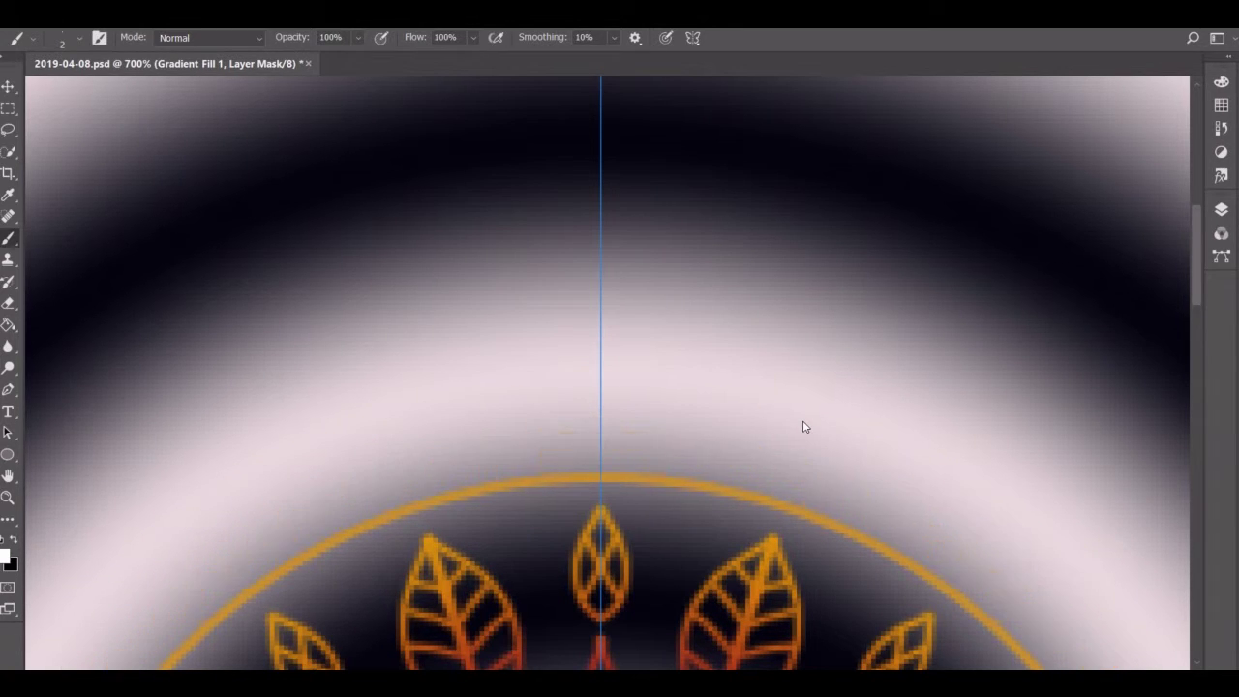
Paint large petal outlines with inner curves, a small dotted arch and scalloped arches.
drag(601, 199, 800, 490)
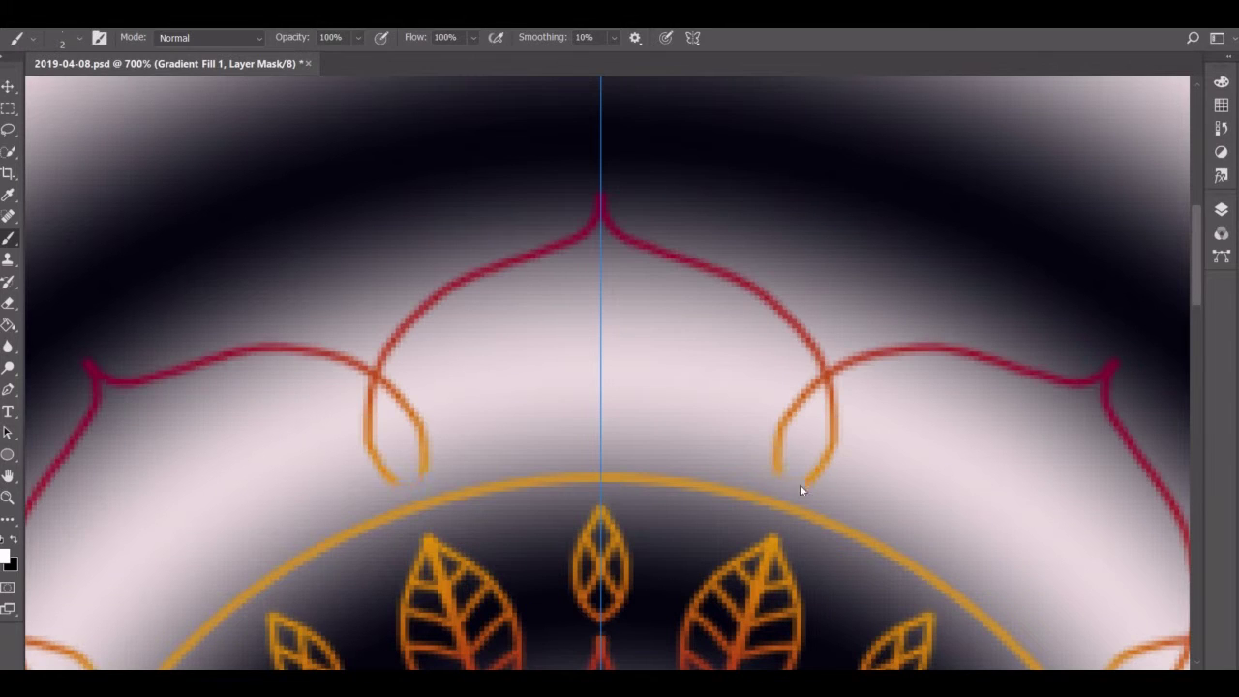
mouse_move(775, 308)
mouse_down()
mouse_move(714, 414)
mouse_move(603, 474)
mouse_move(628, 427)
mouse_move(597, 377)
mouse_move(658, 393)
mouse_up()
click(628, 416)
drag(591, 376, 633, 360)
drag(550, 400, 524, 366)
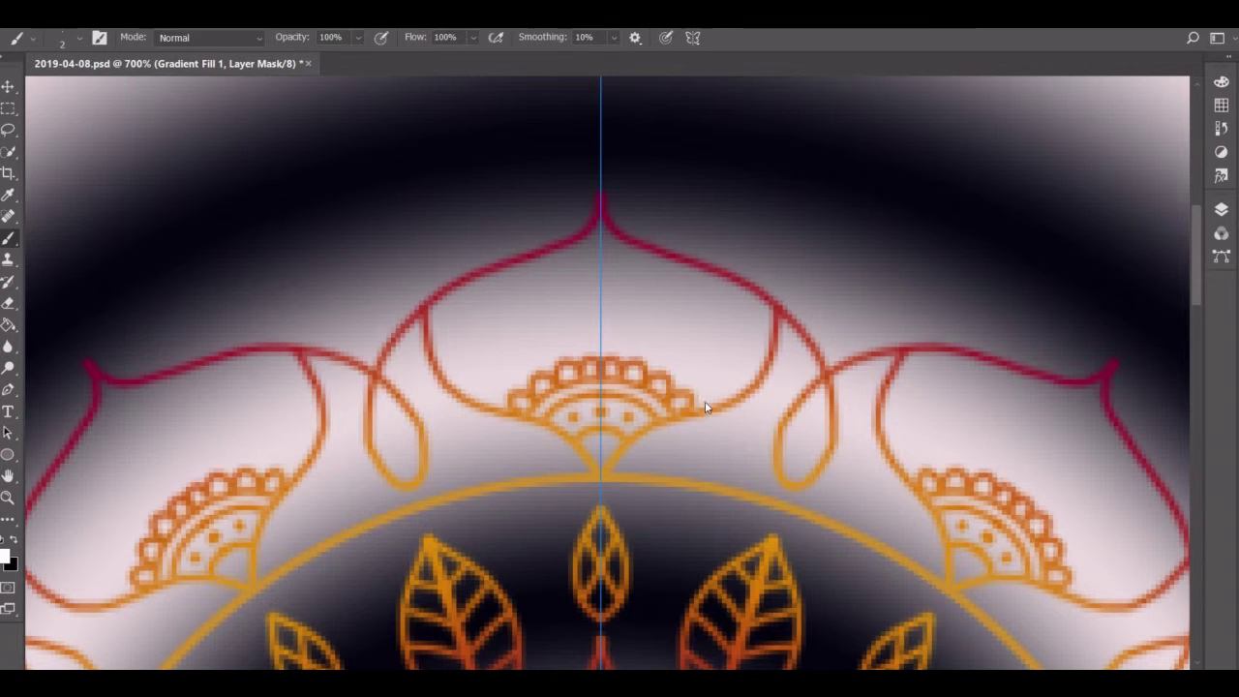
drag(705, 395, 643, 349)
Add a row of dots, a dome-shaped arc with an inner arc, and tick marks between them.
click(724, 388)
click(693, 354)
click(648, 337)
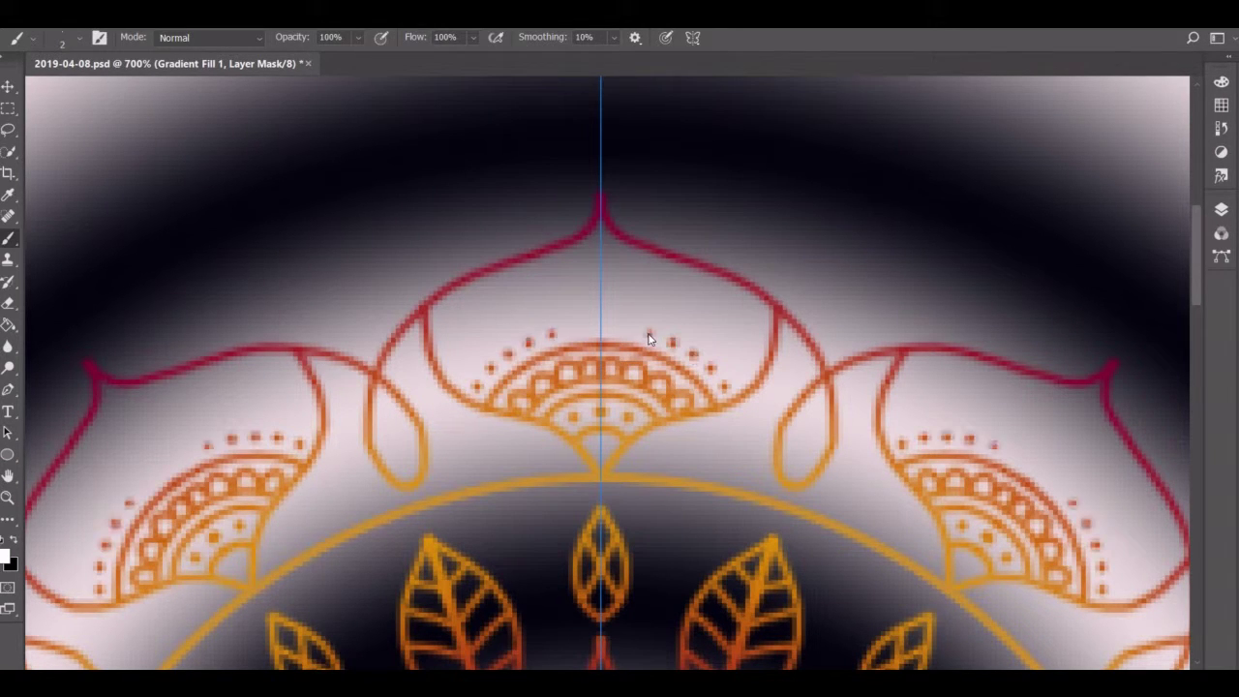
drag(743, 387, 603, 314)
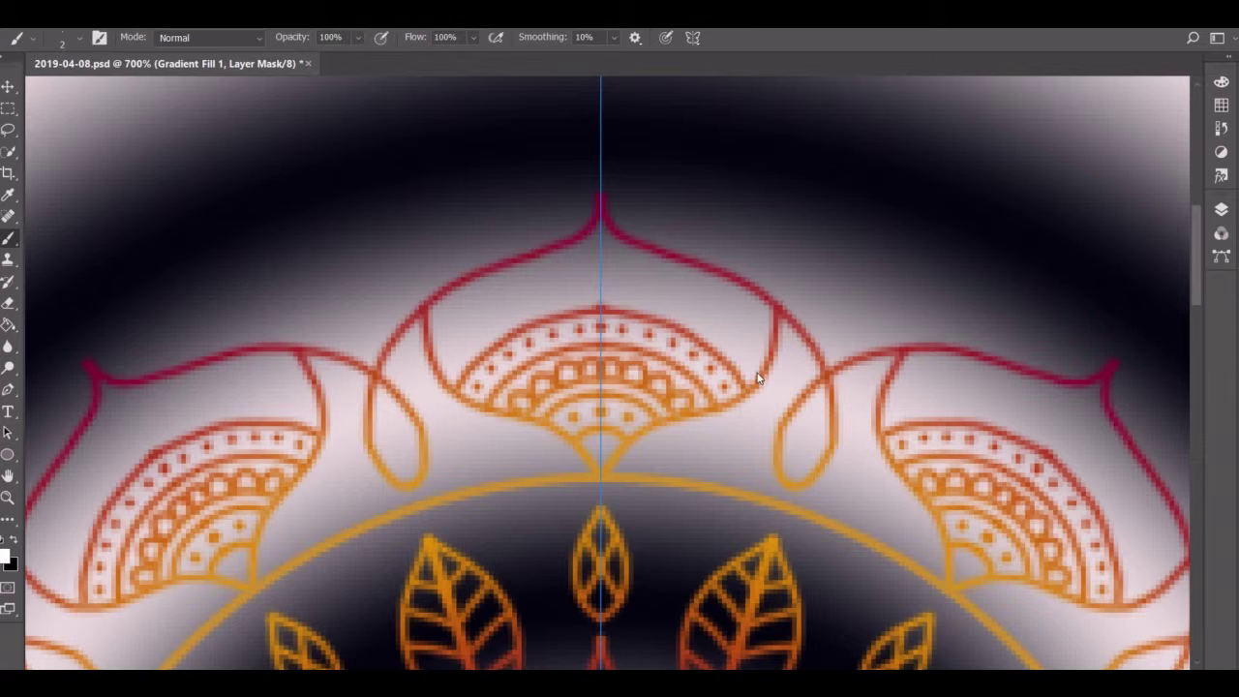
key(ctrl+z)
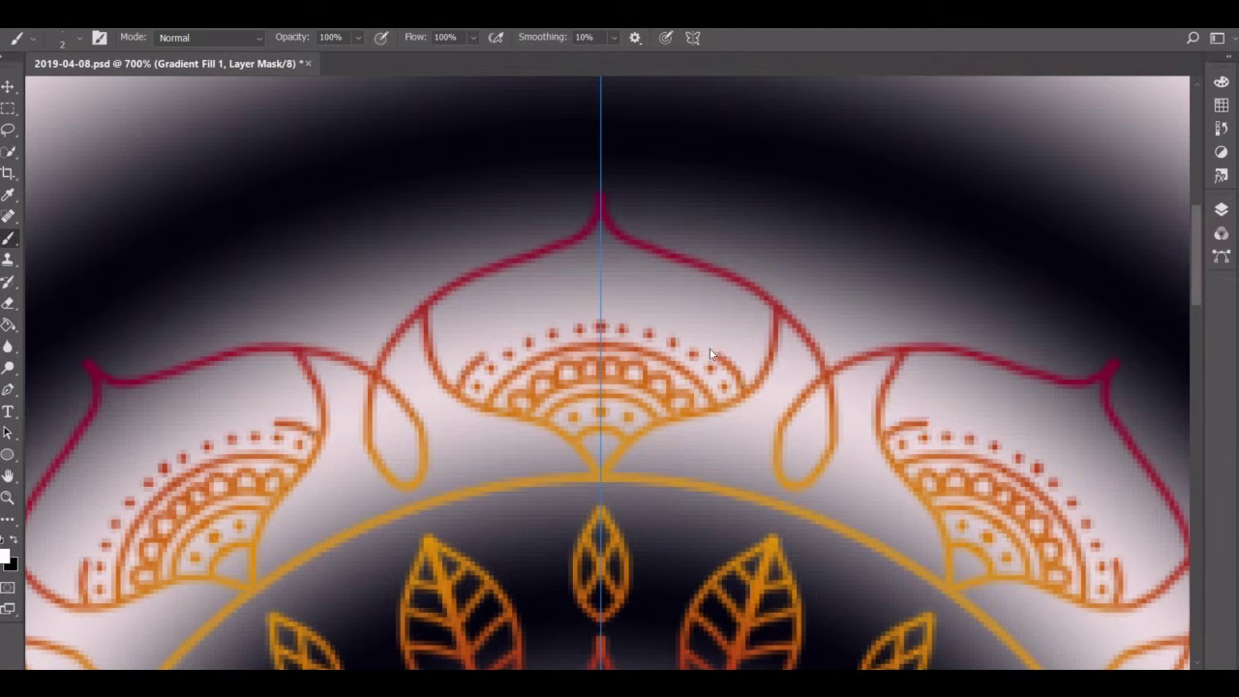
drag(605, 306, 682, 331)
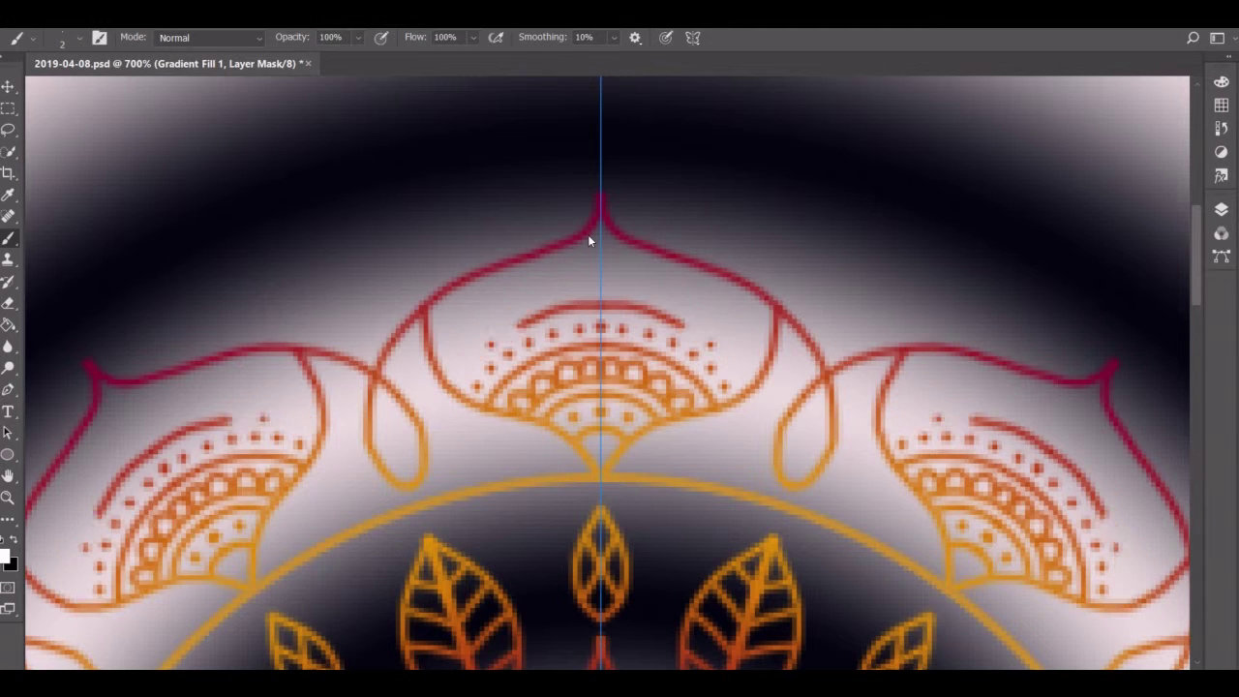
key(ctrl+z)
drag(746, 397, 601, 306)
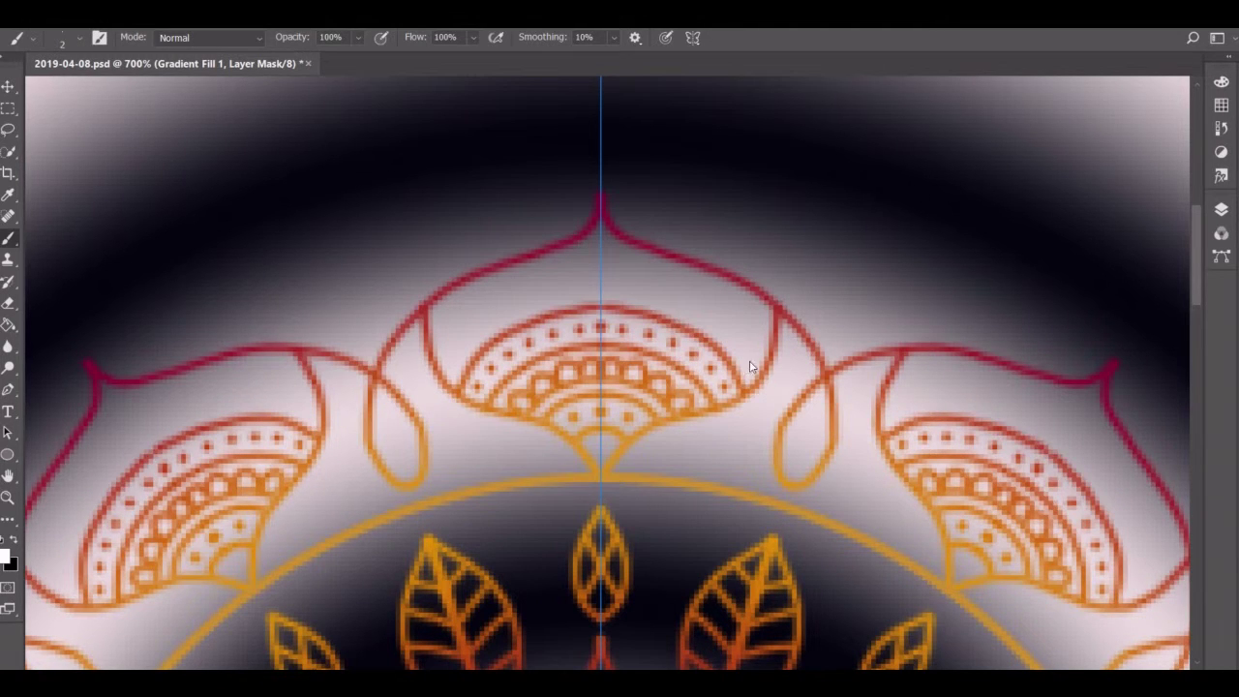
mouse_move(761, 383)
mouse_down()
mouse_move(599, 272)
mouse_move(637, 290)
mouse_up()
mouse_move(714, 282)
mouse_down()
mouse_move(705, 310)
mouse_move(759, 354)
mouse_move(371, 326)
mouse_up()
Draw a large circle over the whole mandala, nudged 1 px left and 1 px up.
key(z)
key(ctrl+0)
key(u)
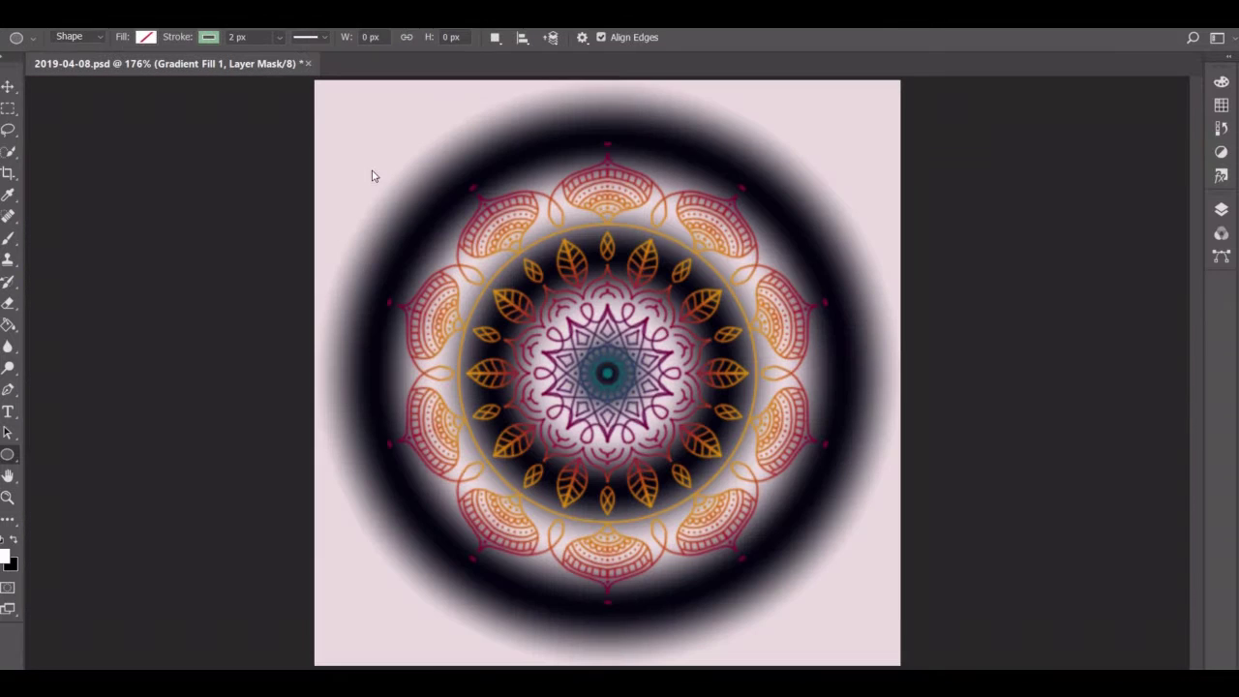
drag(379, 146, 838, 605)
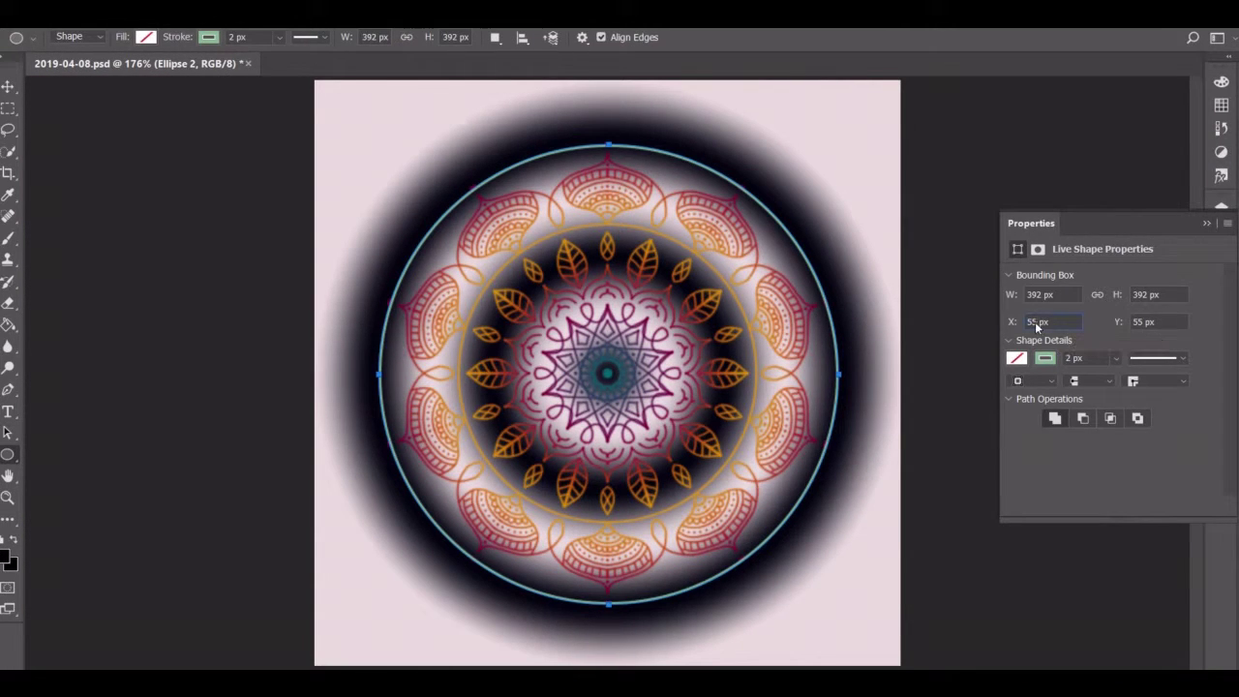
key(Left)
key(Up)
Give the large circle no fill and switch to the Move tool.
click(973, 360)
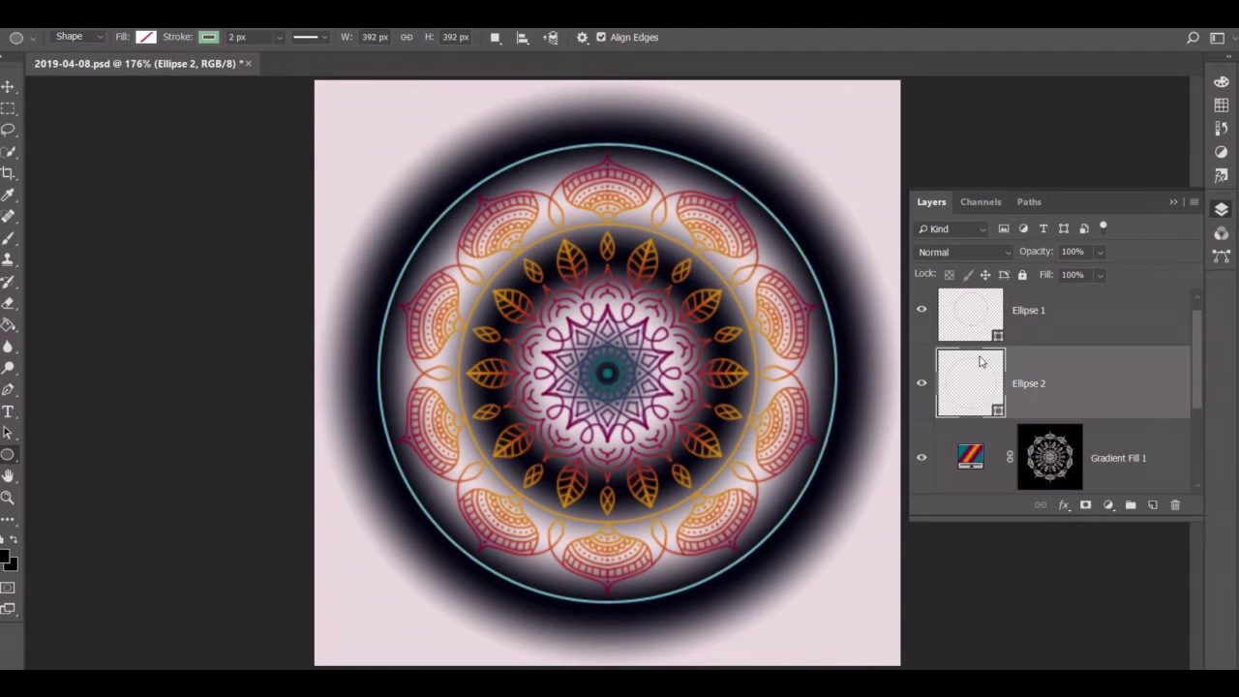
double_click(968, 361)
click(1102, 274)
click(145, 36)
click(118, 64)
key(v)
click(750, 227)
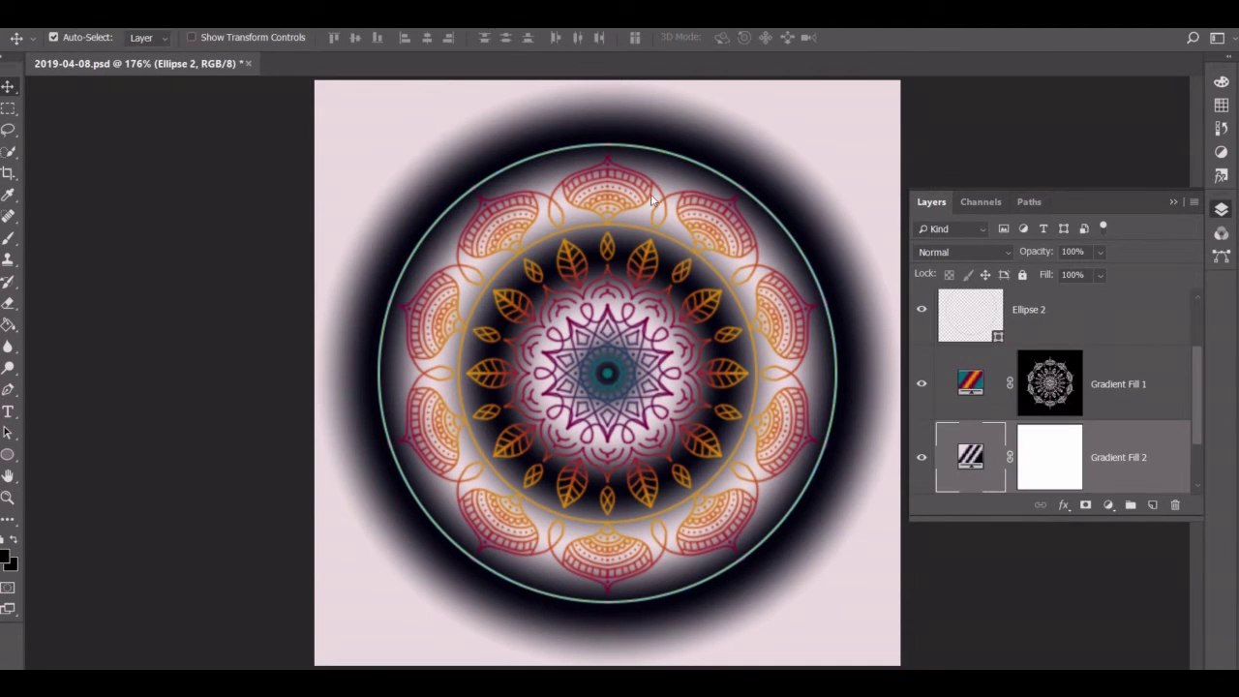
Hide the teal outer ring and sample the dark red from the mandala with the Eyedropper.
click(922, 326)
key(i)
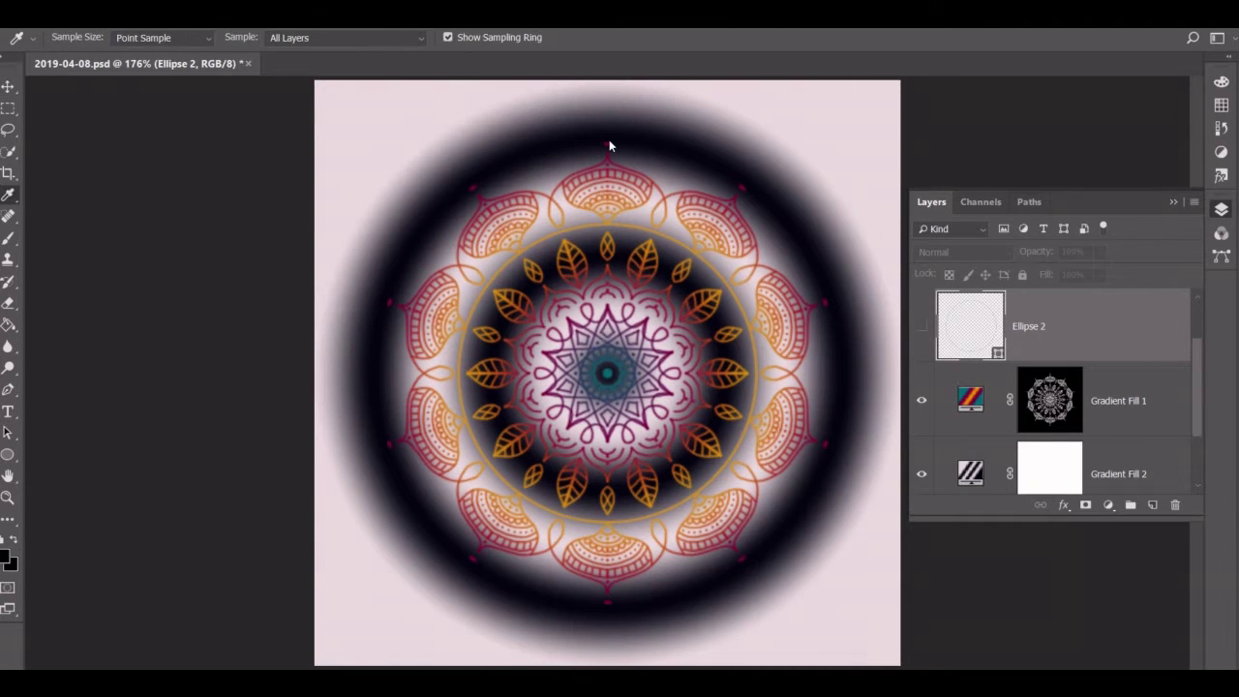
click(609, 140)
click(1041, 409)
click(607, 142)
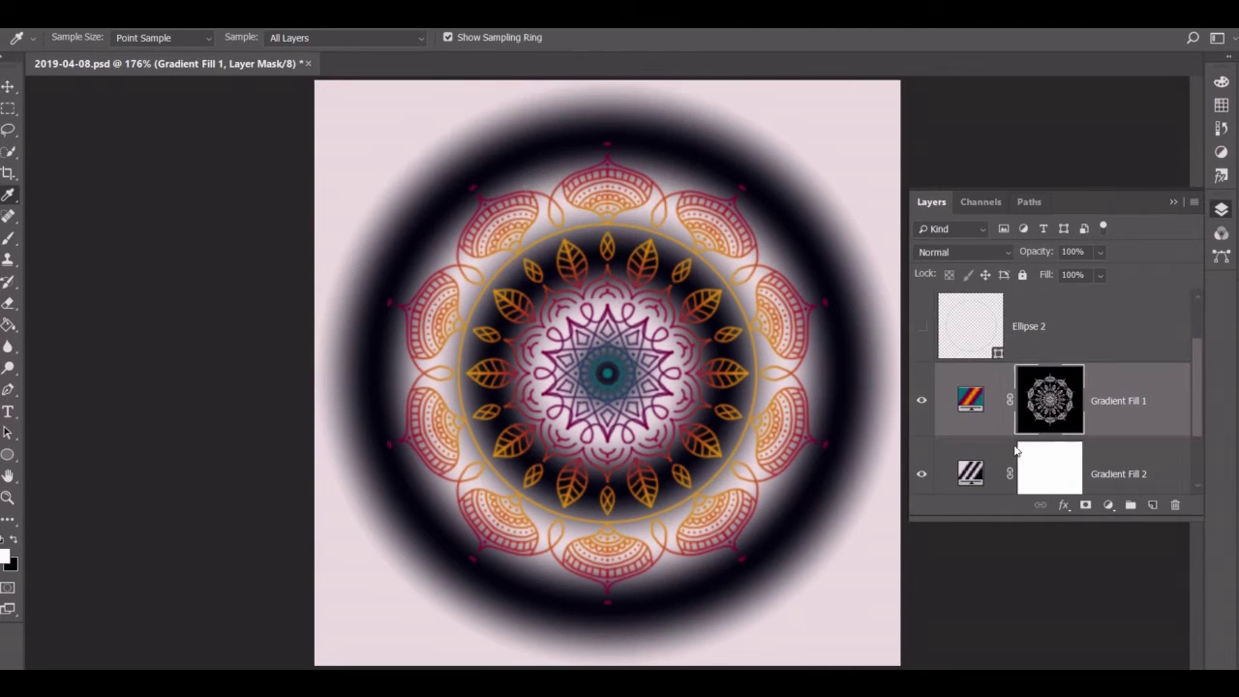
key(ctrl+2)
click(607, 142)
Show the Ellipse 2 ring again and set its stroke to the sampled crimson.
click(971, 330)
key(u)
click(208, 37)
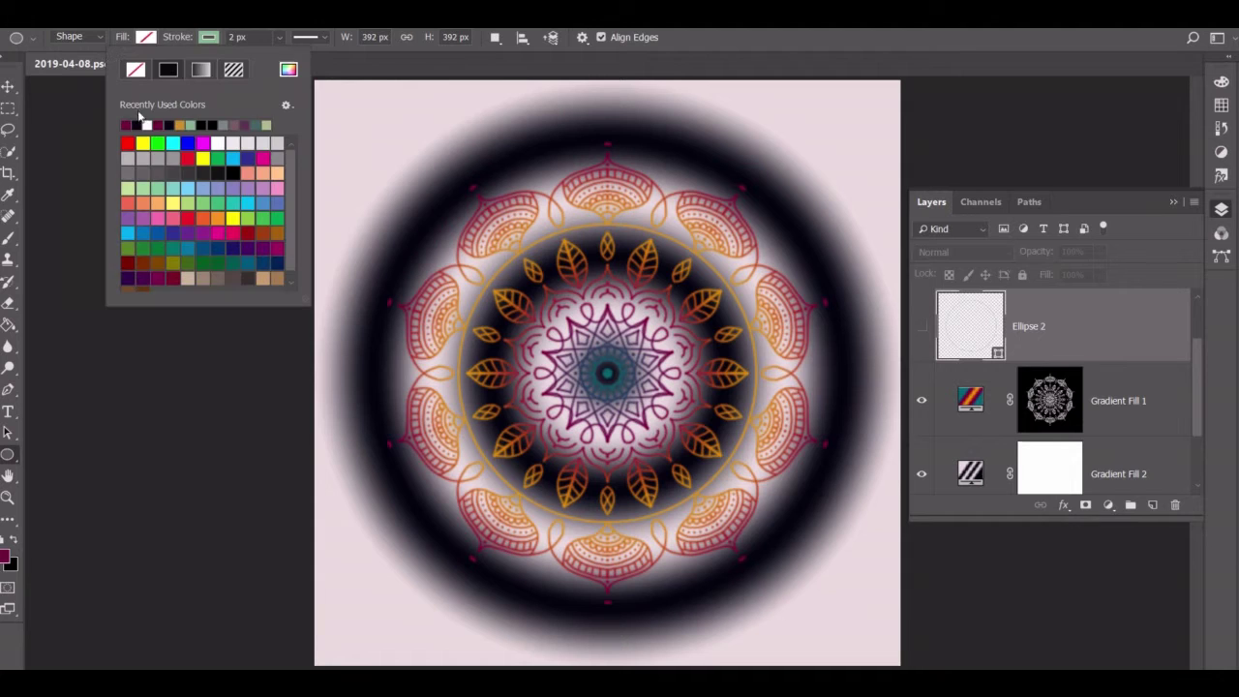
click(142, 117)
click(922, 326)
click(1051, 399)
Hide the side panels, zoom in on the top of the crimson ring, and select the Eraser.
key(F7)
key(z)
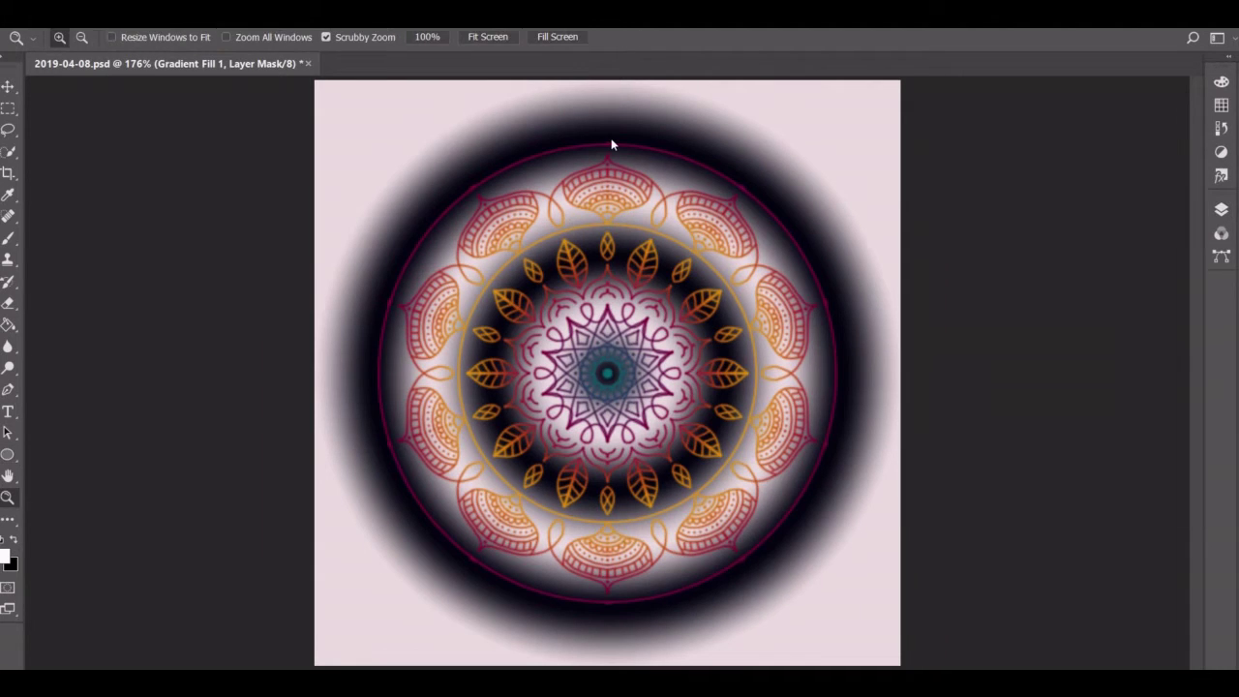
drag(611, 138, 641, 305)
key(e)
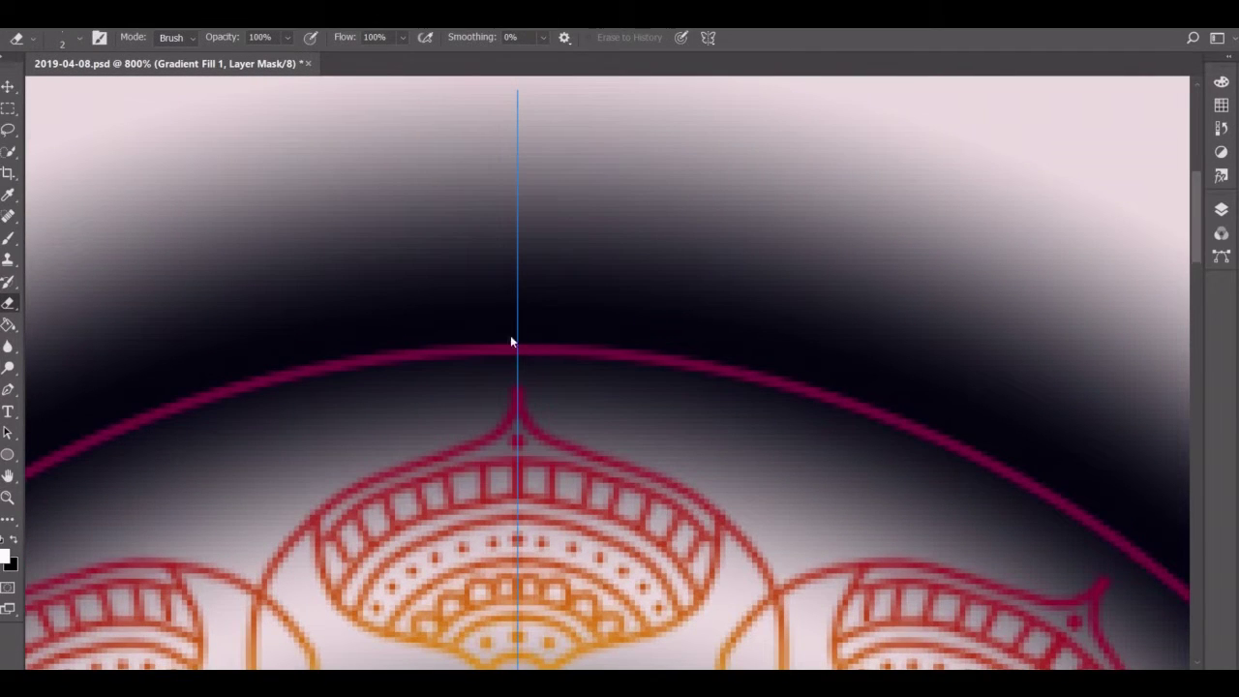
Stamp mirrored crimson dots just above the ring, undoing the trial arch strokes.
key(b)
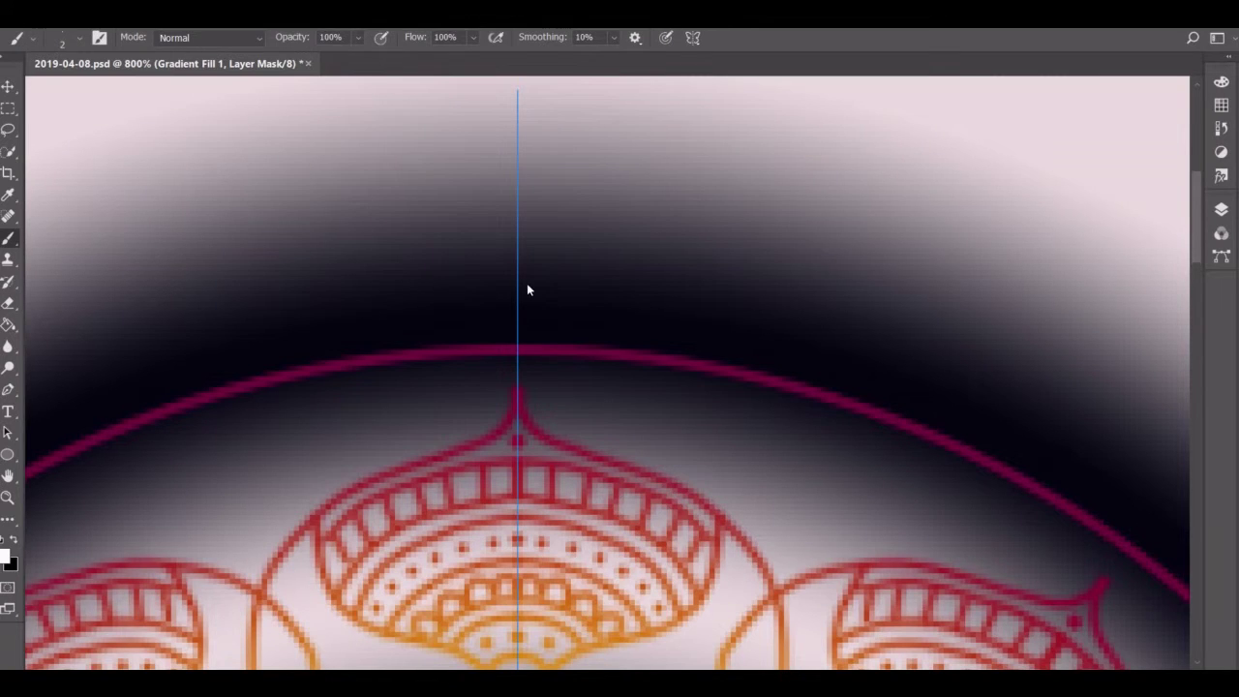
scroll(527, 290, up, 1)
drag(545, 414, 518, 377)
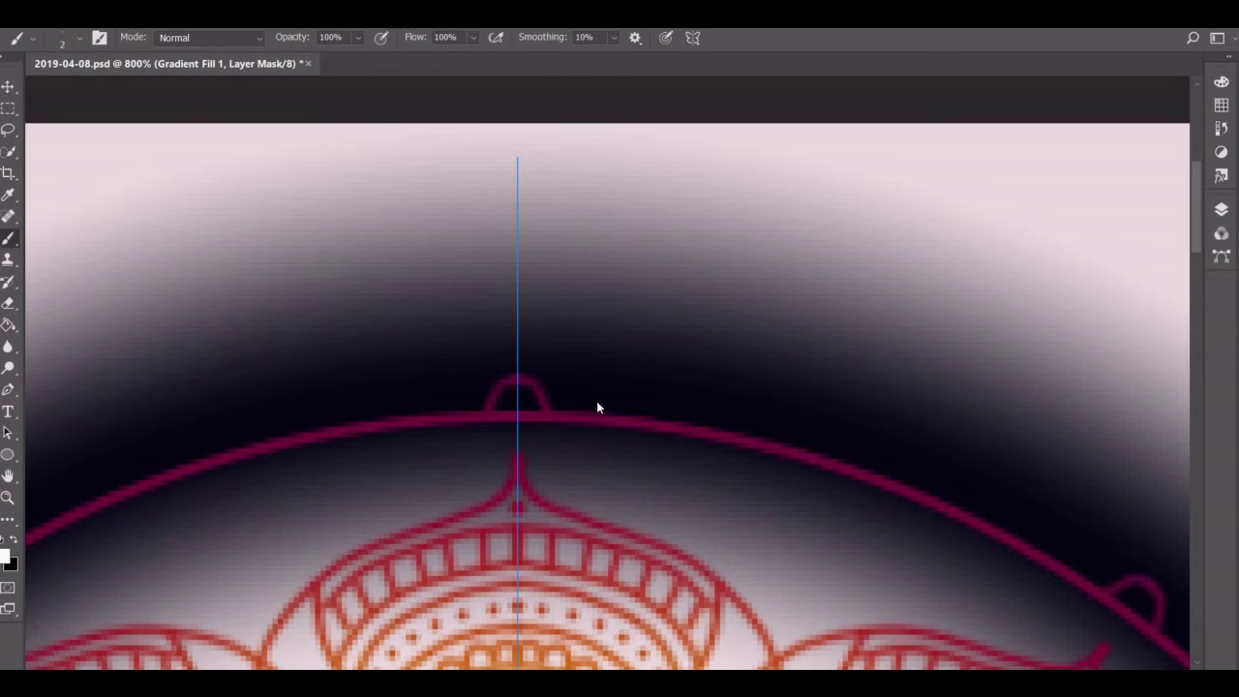
drag(612, 414, 553, 413)
mouse_move(676, 416)
mouse_down()
mouse_move(632, 412)
mouse_move(837, 462)
mouse_up()
key(ctrl+z)
key(ctrl+z)
key(ctrl+z)
key(ctrl+z)
key(ctrl+z)
key(ctrl+z)
click(518, 391)
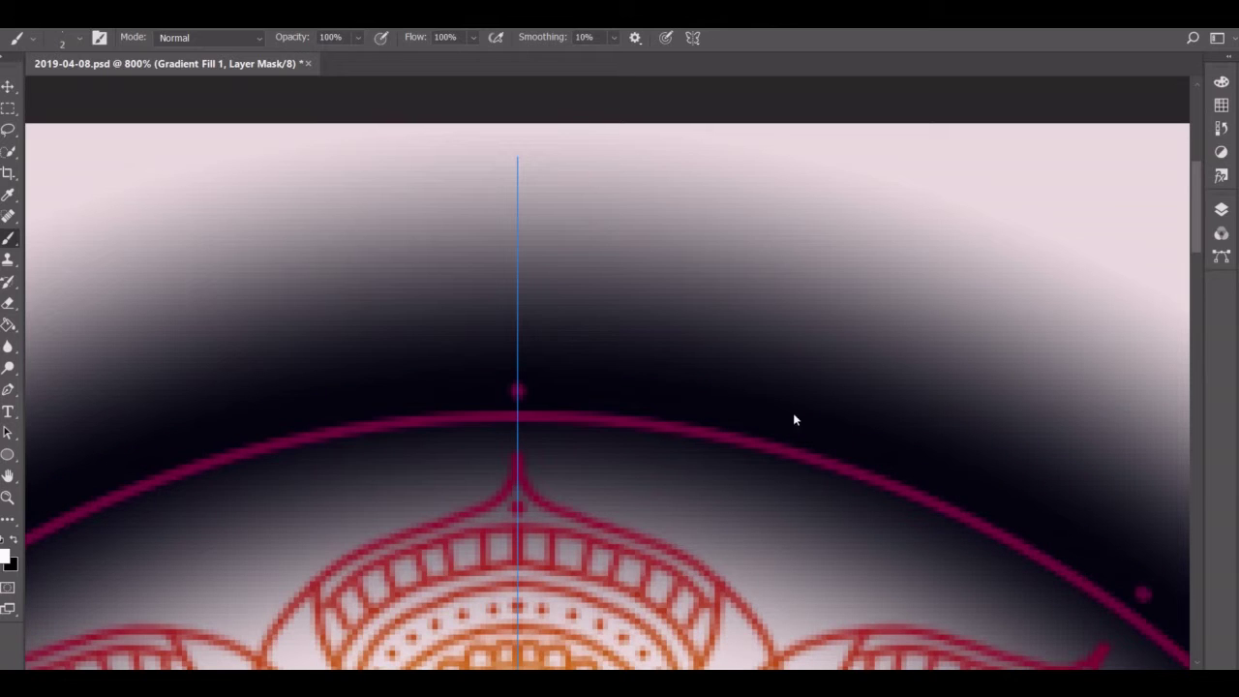
click(762, 419)
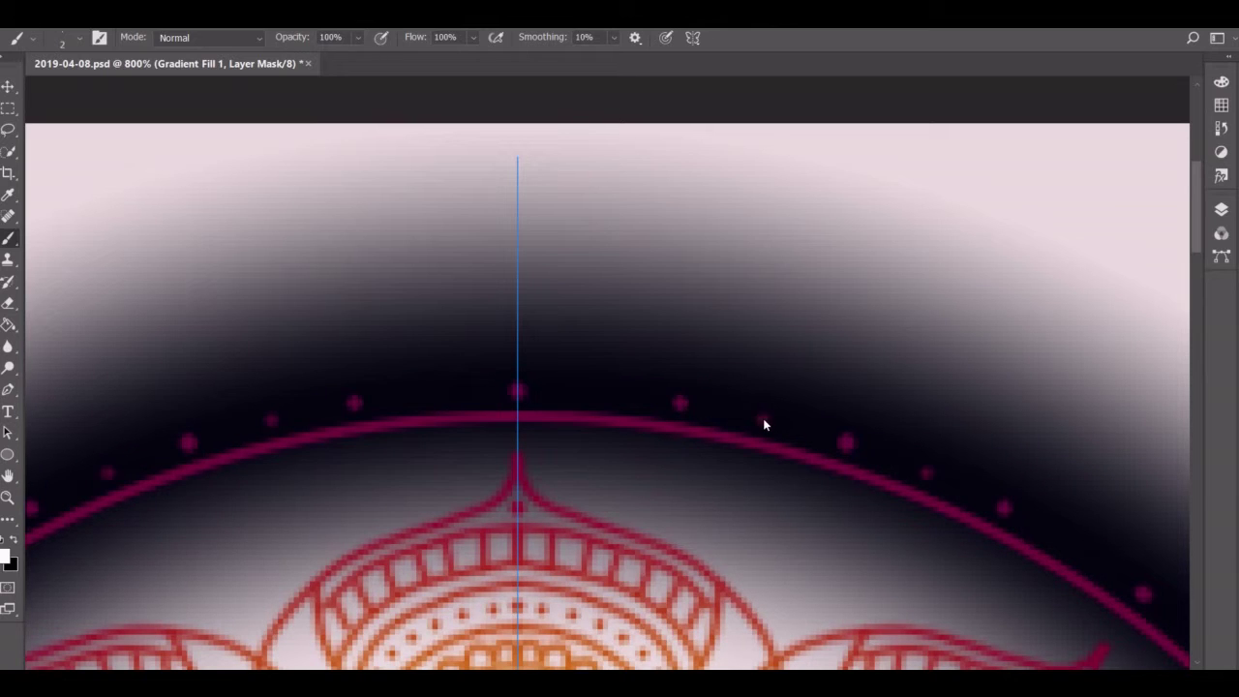
click(600, 393)
drag(518, 360, 563, 410)
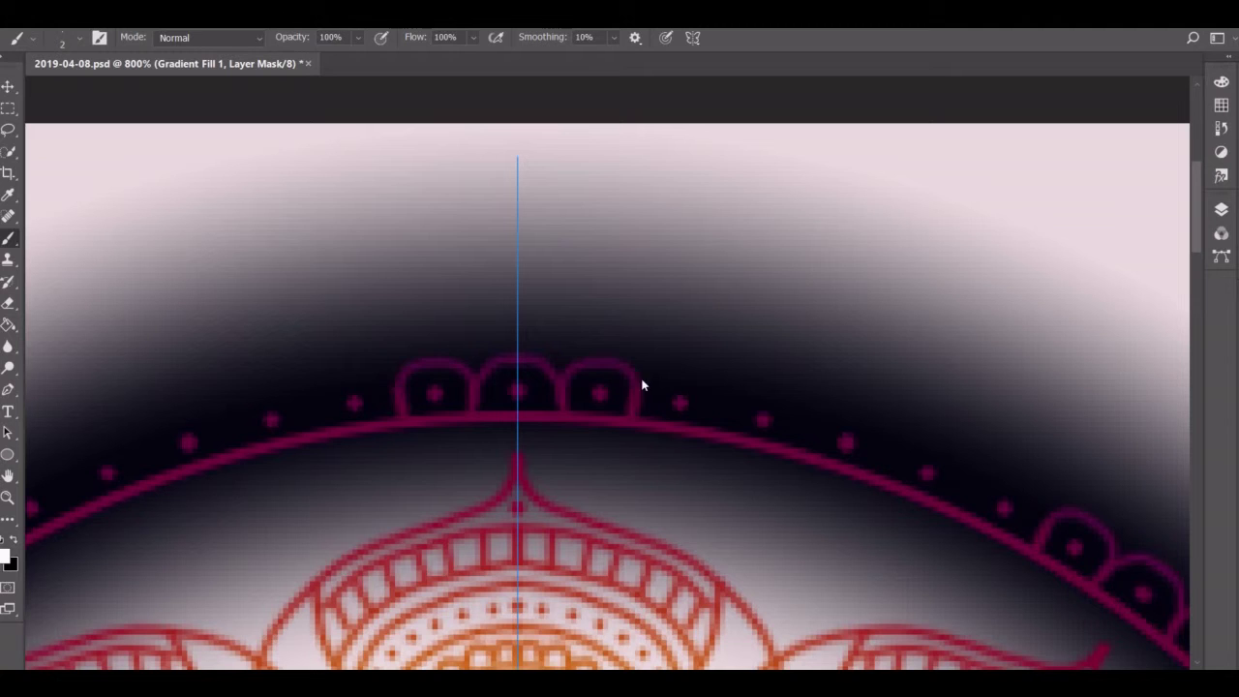
key(ctrl+z)
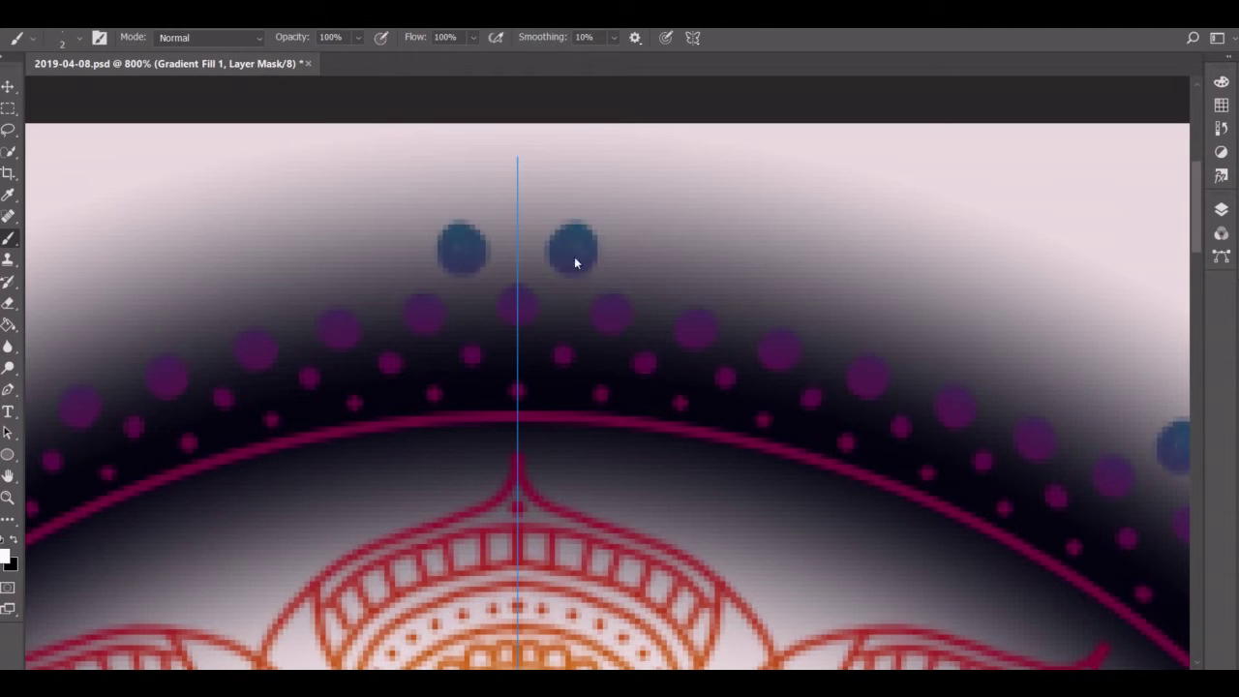
Add a row of mirrored blue dots further out around the crimson ring.
click(663, 259)
click(751, 279)
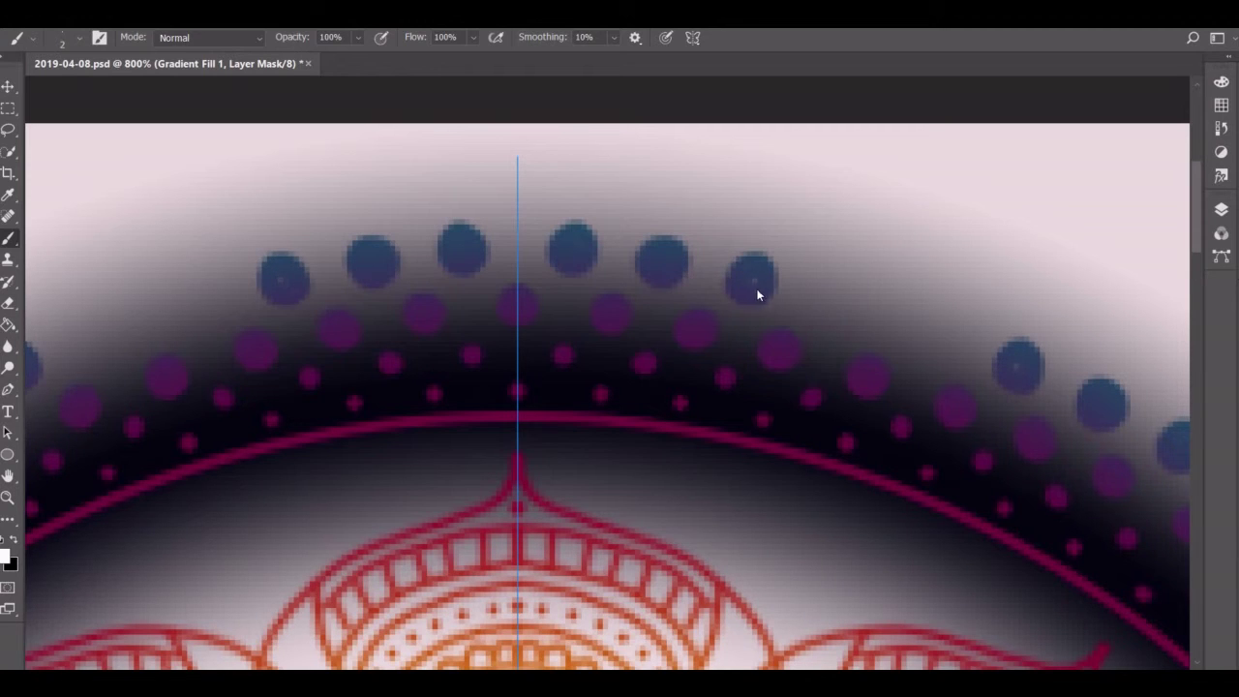
click(840, 302)
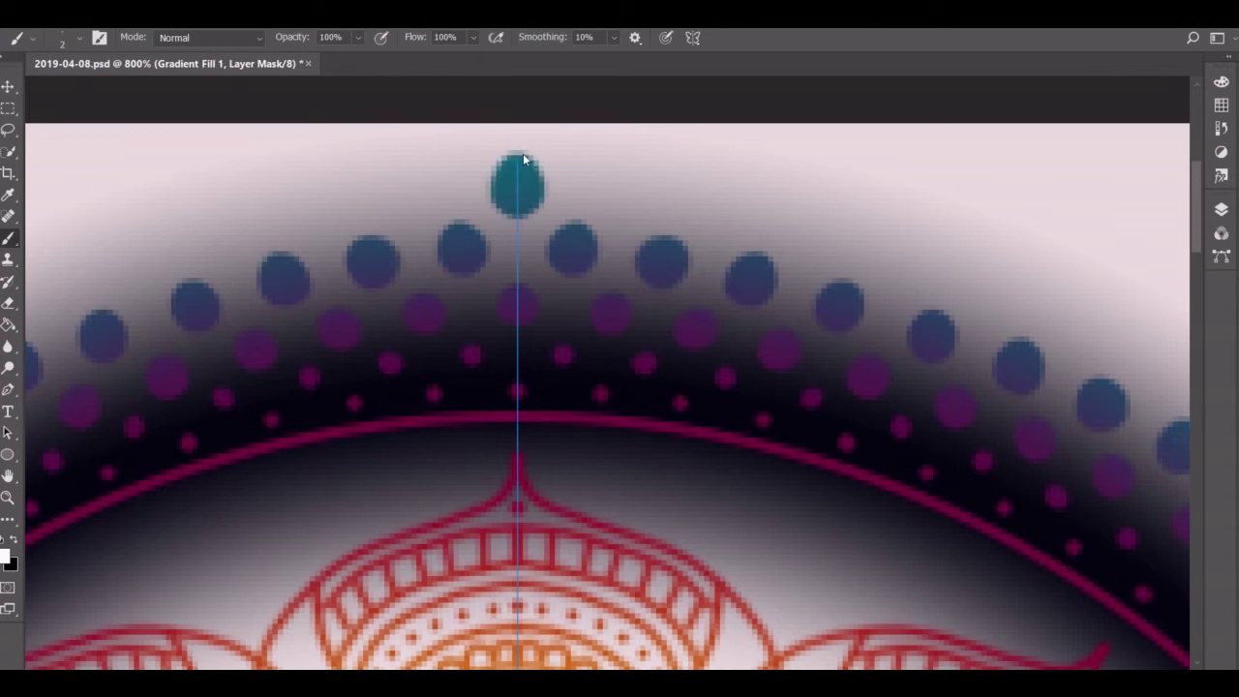
Set the brush size to 15, then 12, and stamp an outer row of large teal dots.
click(73, 38)
text(15)
key(Return)
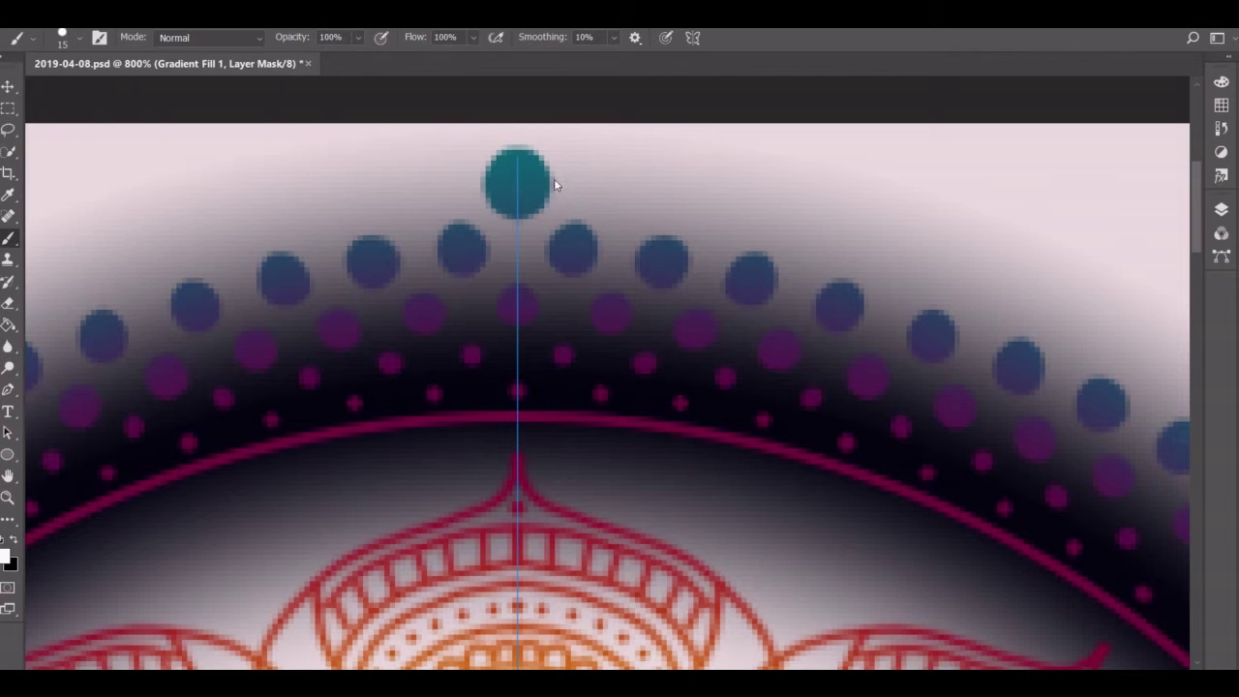
click(83, 44)
text(12)
key(Return)
click(626, 184)
click(722, 201)
click(820, 223)
click(907, 253)
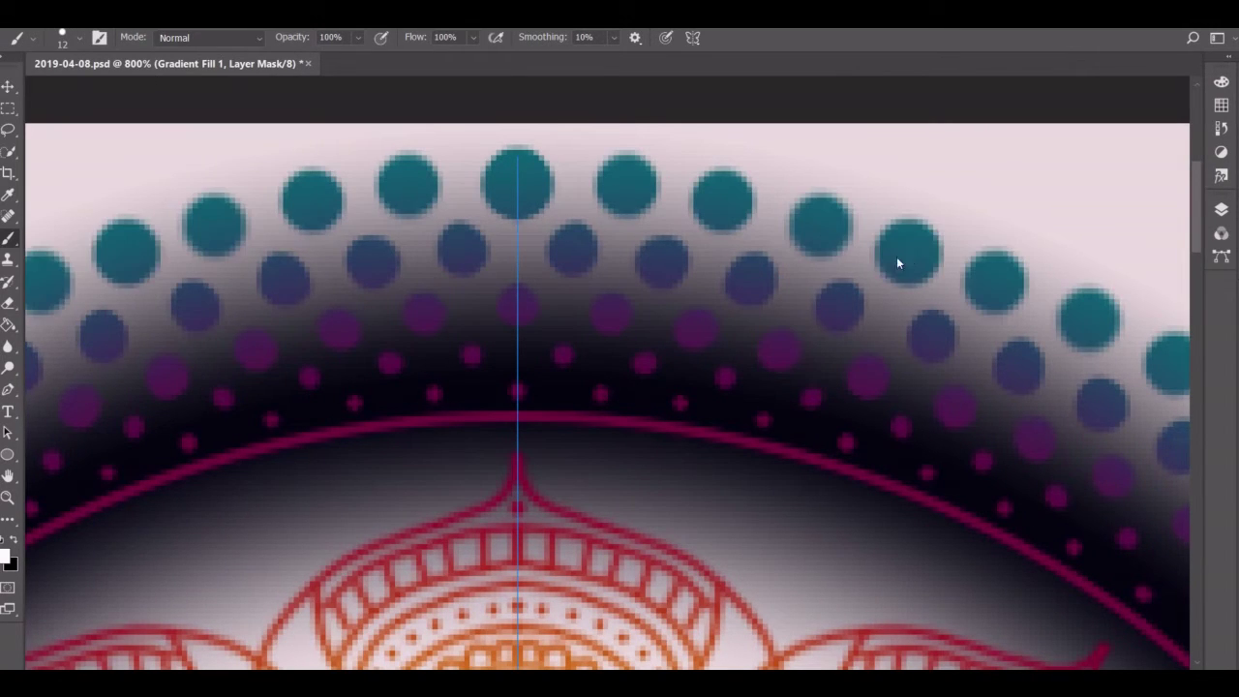
Reduce the brush size to 9, then 6, and zoom out to show the whole mandala.
click(79, 38)
text(9)
key(Return)
click(79, 39)
text(6)
key(Return)
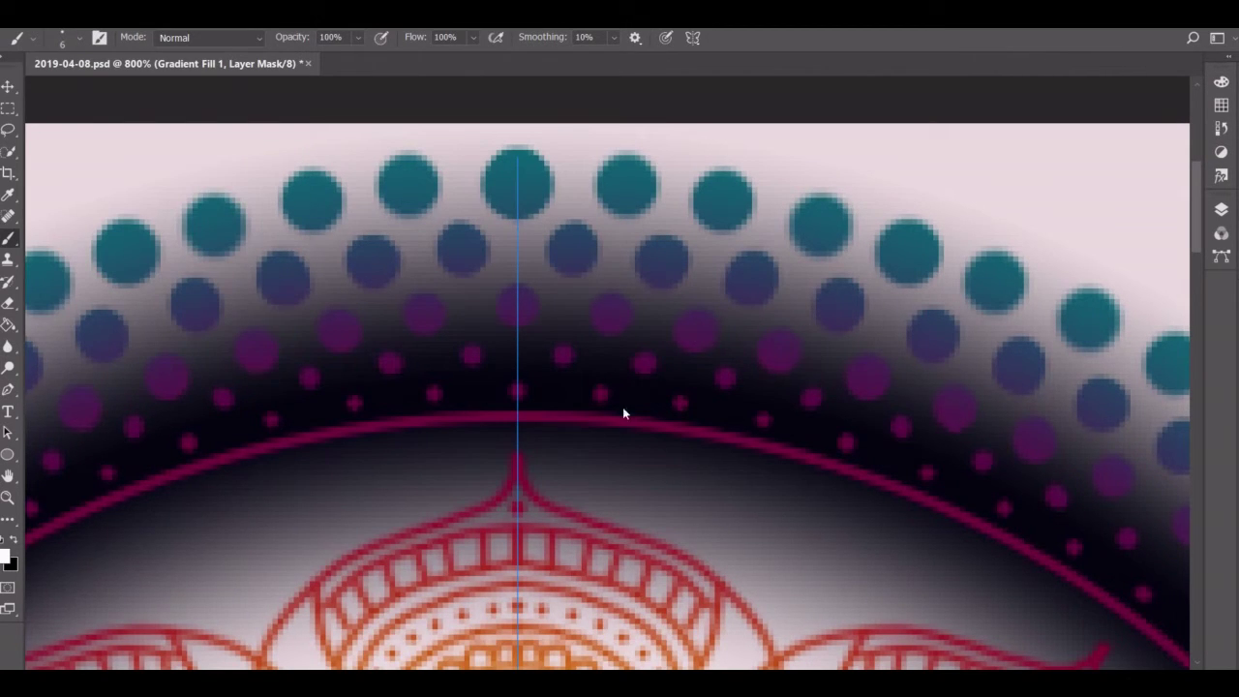
key(z)
key(ctrl+0)
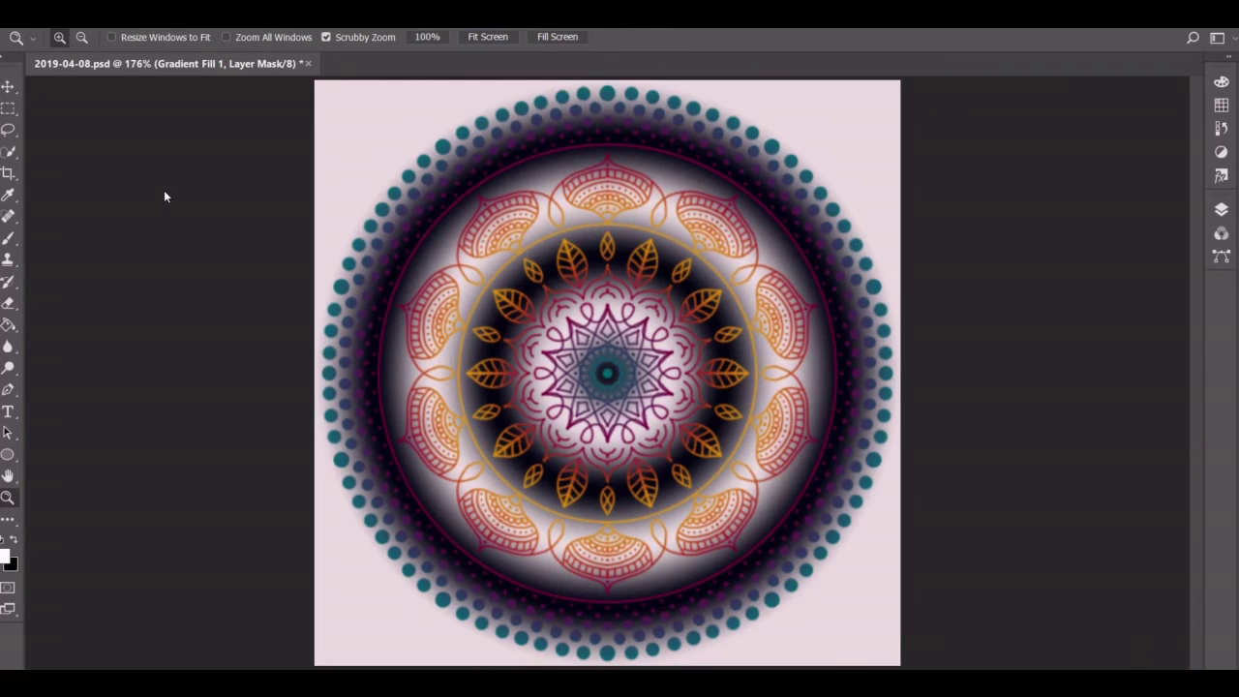
Stamp mirrored dots inside the central star's diamonds and the red loops.
drag(613, 348, 649, 290)
key(b)
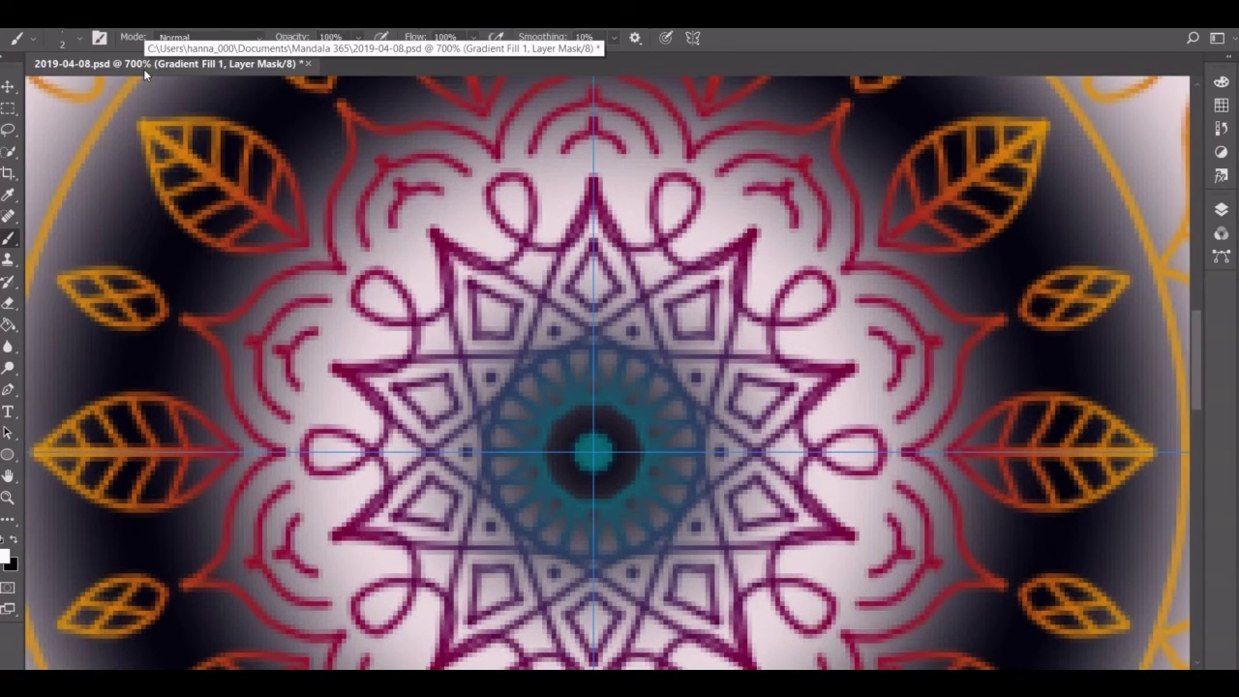
click(592, 284)
click(631, 217)
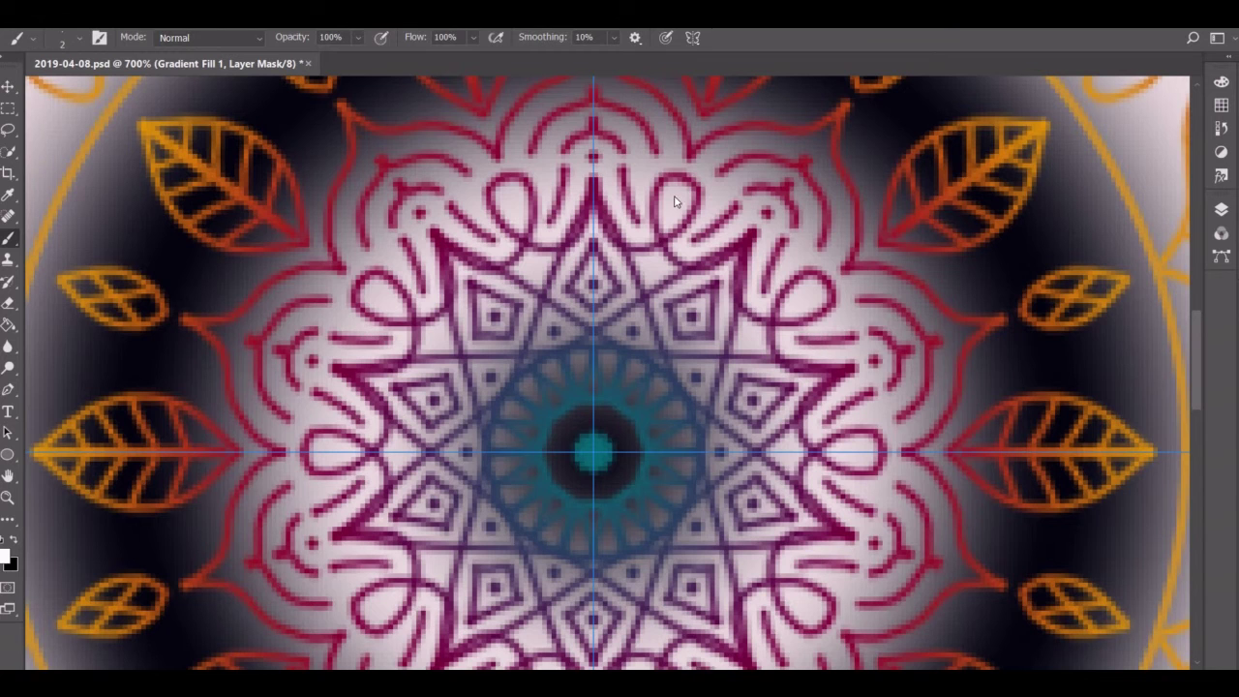
click(674, 206)
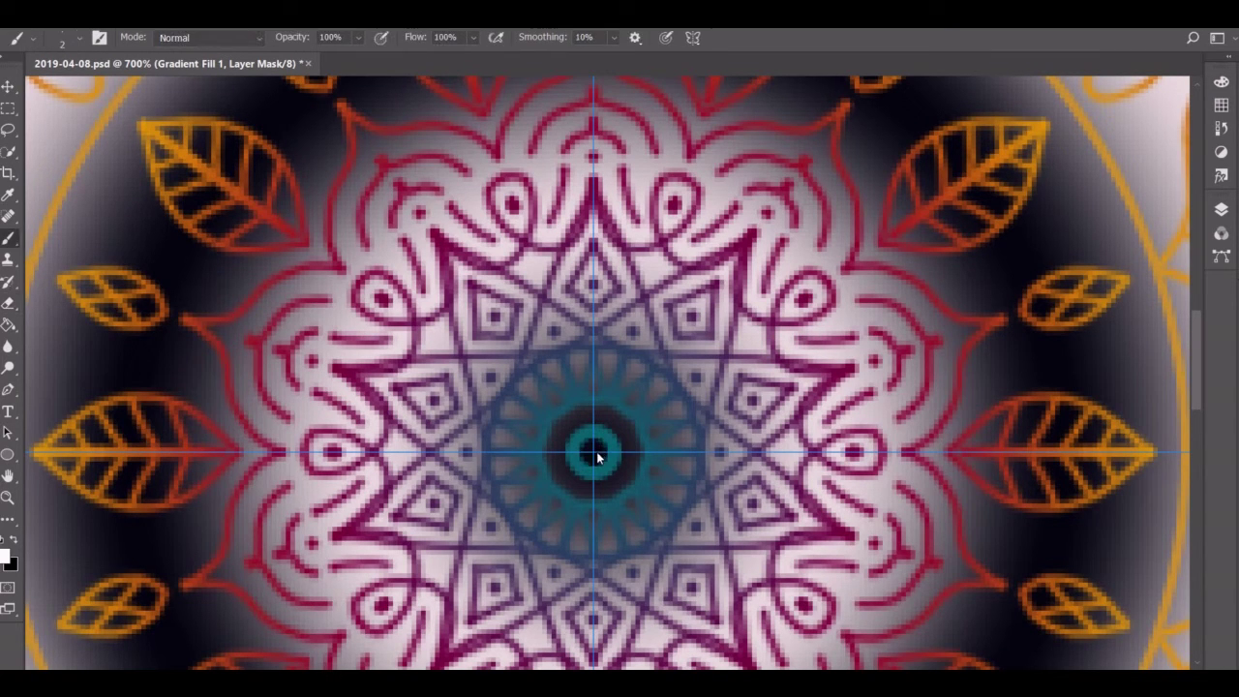
key(z)
click(488, 37)
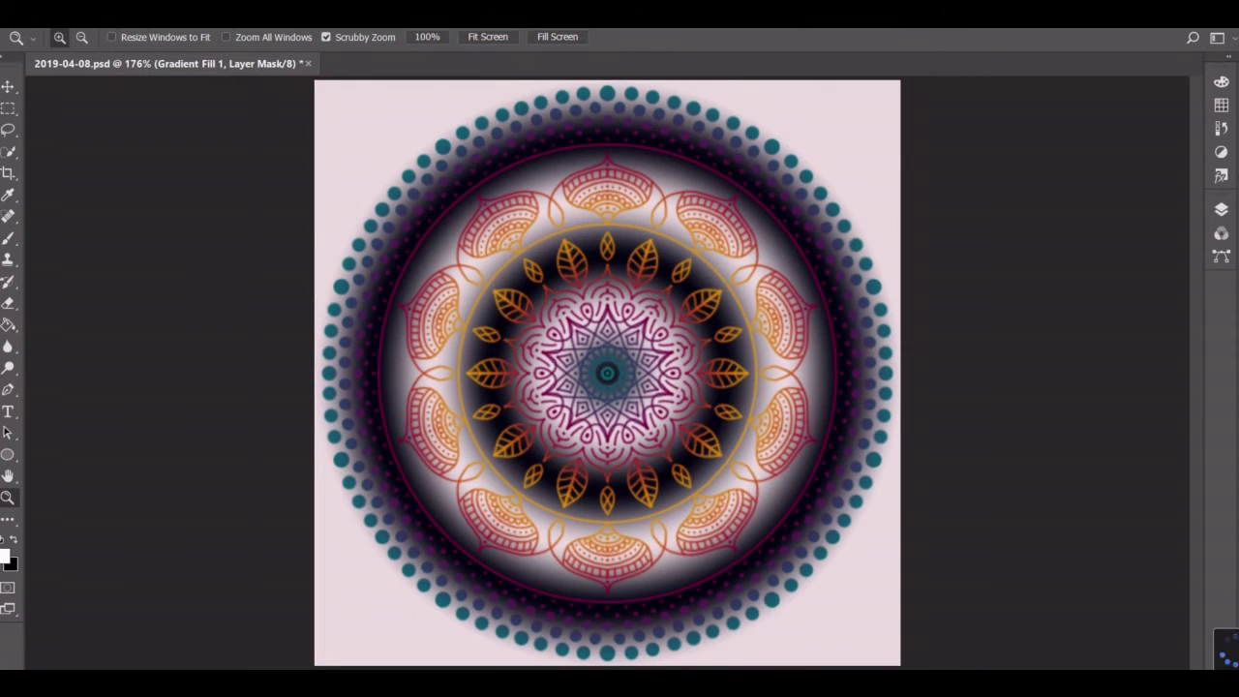